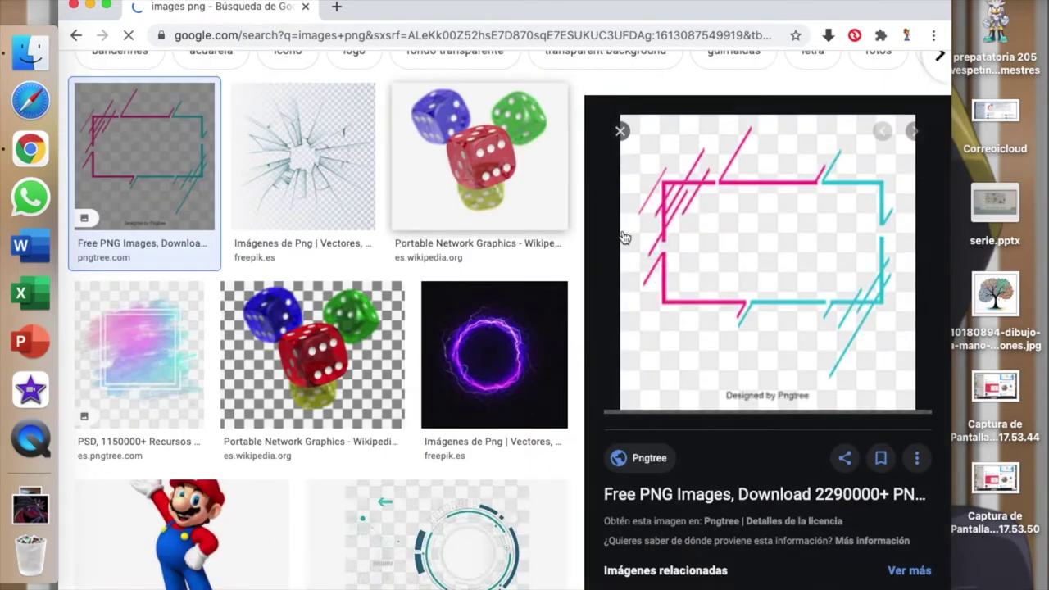
- Close the image preview and save the dice picture with the dark checkered background from the results to the desktop
{"action": "left_click", "coordinate": [621, 133]}
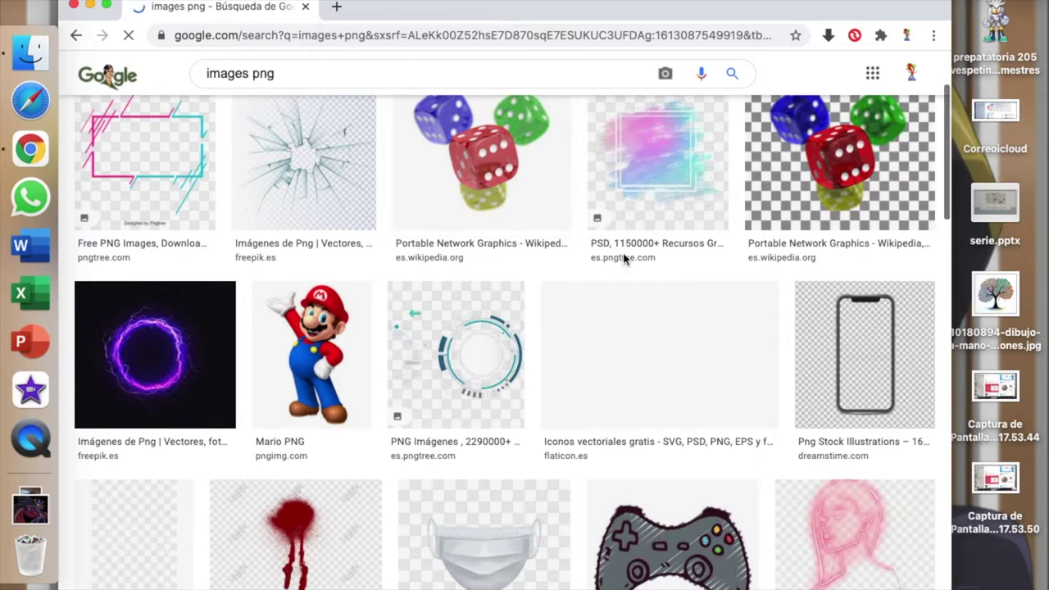
{"action": "scroll", "coordinate": [625, 260], "scroll_direction": "down", "scroll_amount": 2}
{"action": "scroll", "coordinate": [625, 261], "scroll_direction": "up", "scroll_amount": 5}
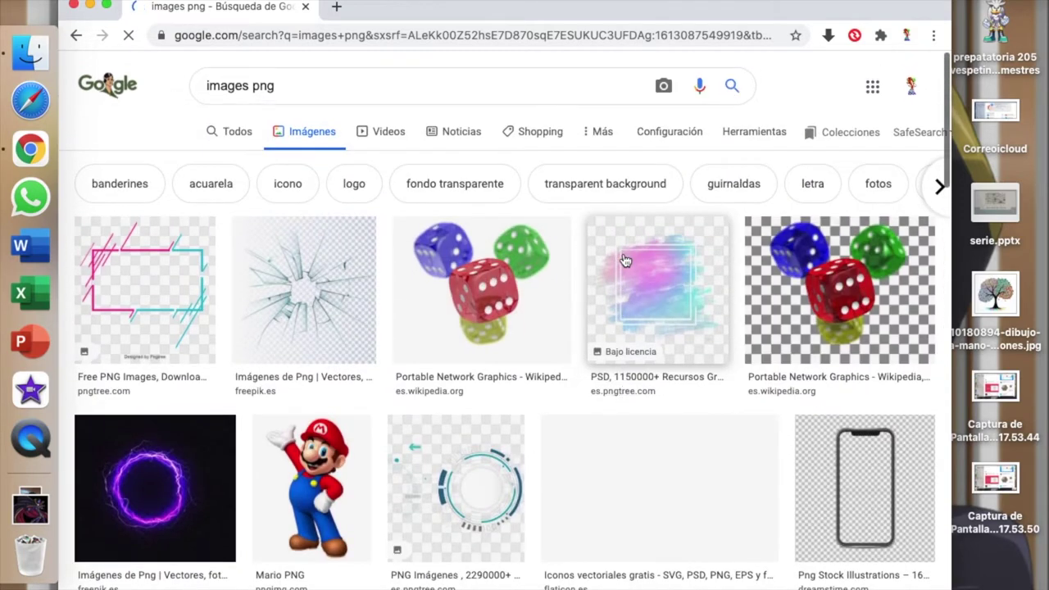
{"action": "left_click_drag", "start_coordinate": [856, 279], "coordinate": [1026, 301]}
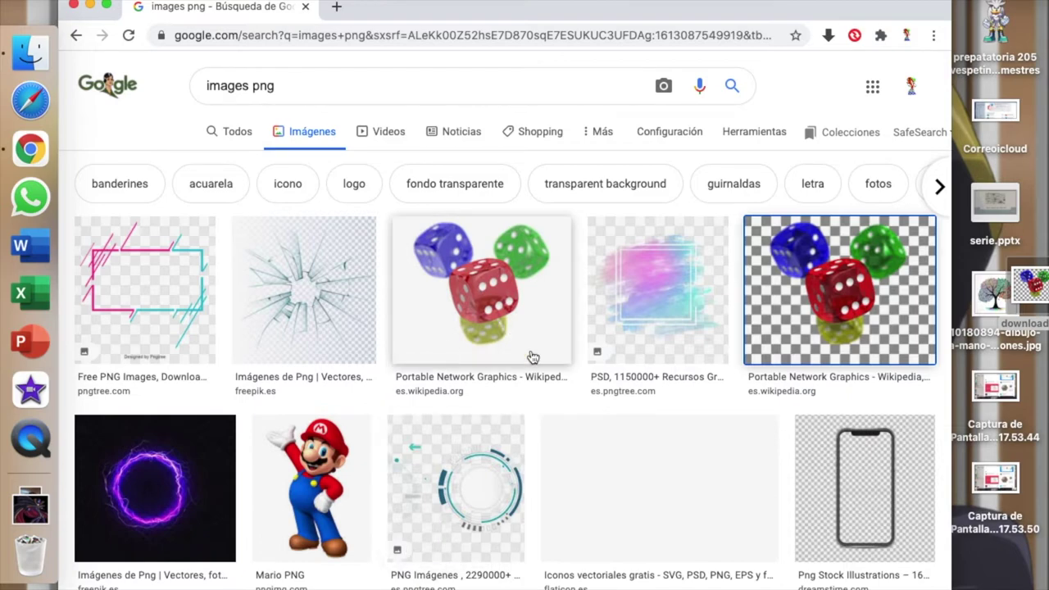
- Find the SpongeBob picture in the image results and save it to the desktop
{"action": "scroll", "coordinate": [823, 454], "scroll_direction": "down", "scroll_amount": 2}
{"action": "scroll", "coordinate": [823, 453], "scroll_direction": "down", "scroll_amount": 10}
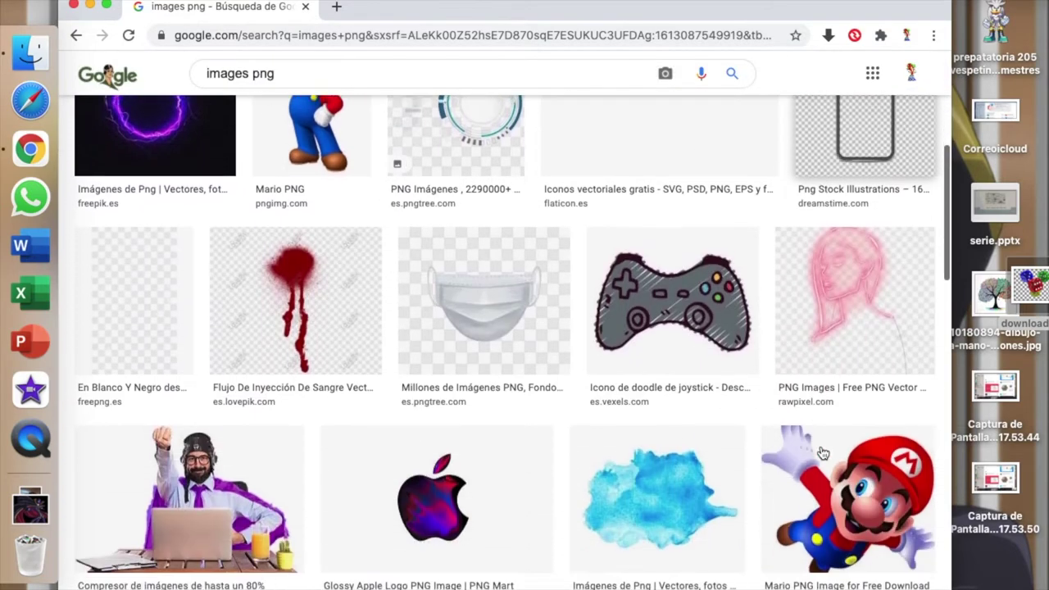
{"action": "scroll", "coordinate": [823, 453], "scroll_direction": "down", "scroll_amount": 12}
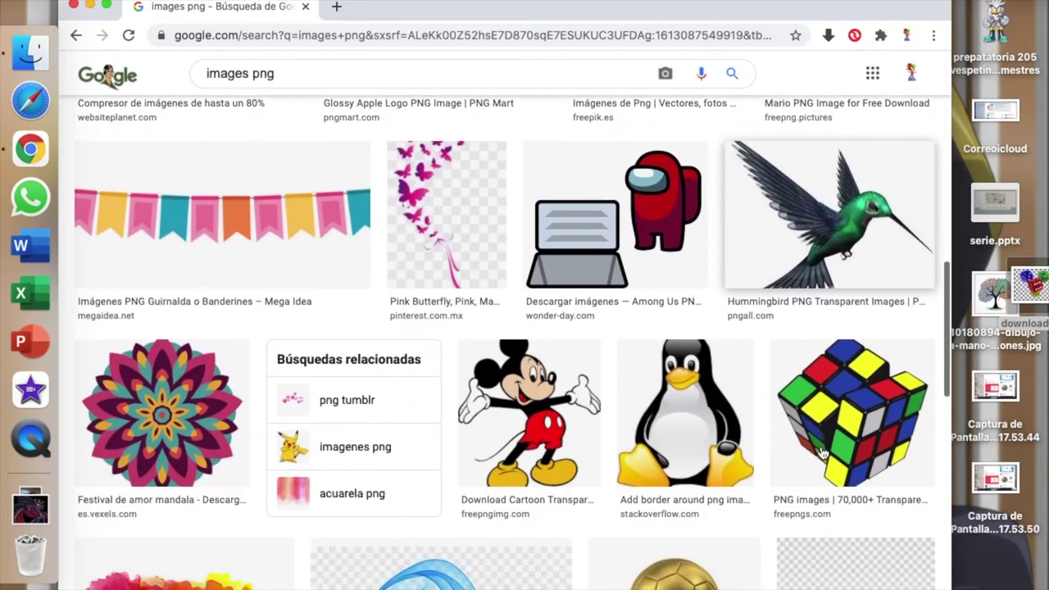
{"action": "scroll", "coordinate": [823, 453], "scroll_direction": "down", "scroll_amount": 6}
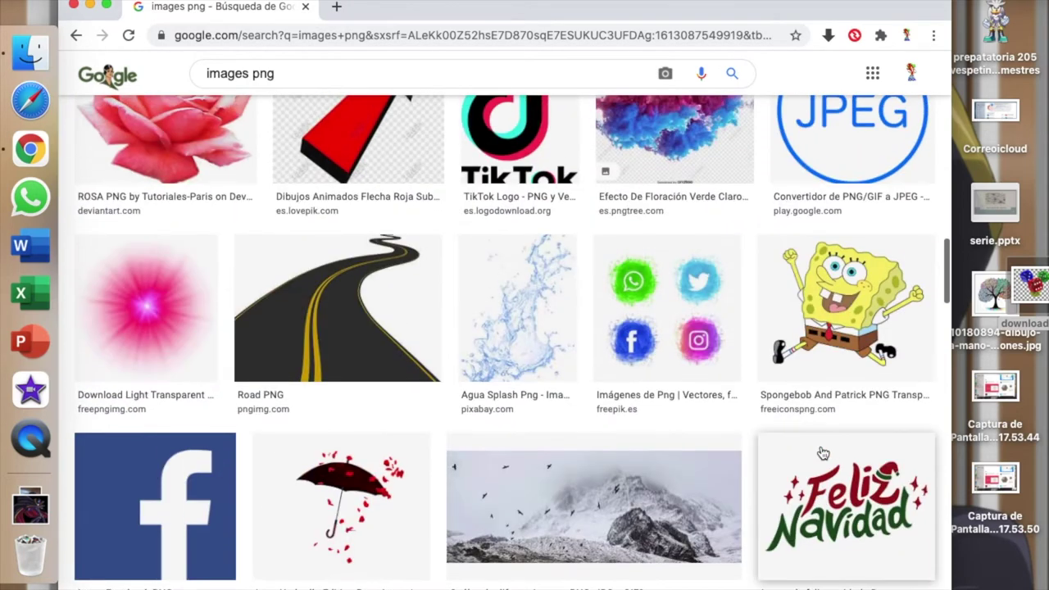
{"action": "left_click_drag", "start_coordinate": [926, 379], "coordinate": [1043, 376]}
{"action": "left_click_drag", "start_coordinate": [1042, 375], "coordinate": [1035, 370]}
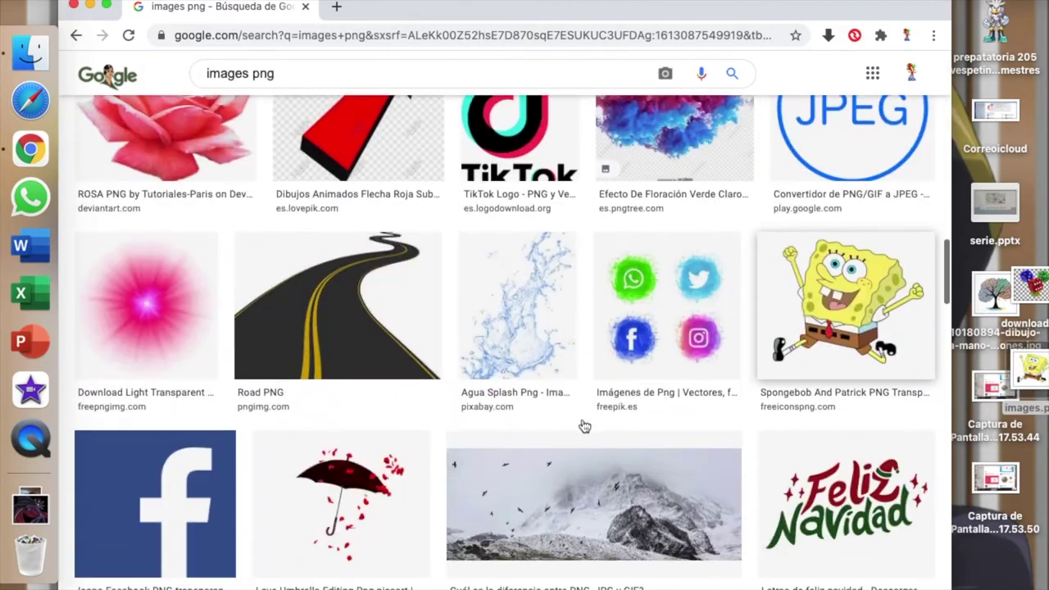
- Find the Pikachu picture further down the image results and save it to the desktop
{"action": "scroll", "coordinate": [584, 427], "scroll_direction": "down", "scroll_amount": 12}
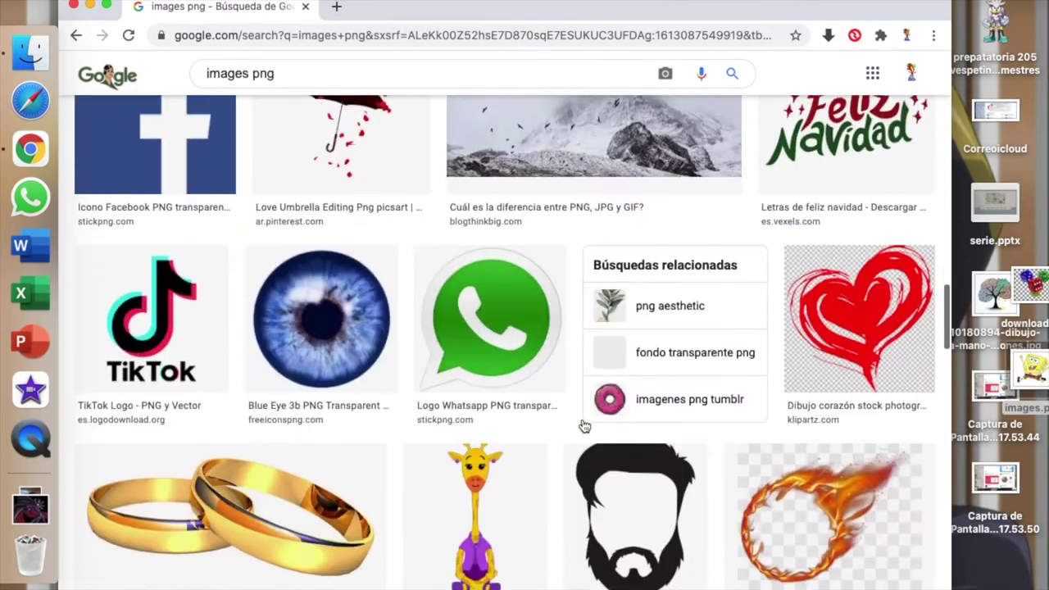
{"action": "scroll", "coordinate": [584, 426], "scroll_direction": "down", "scroll_amount": 10}
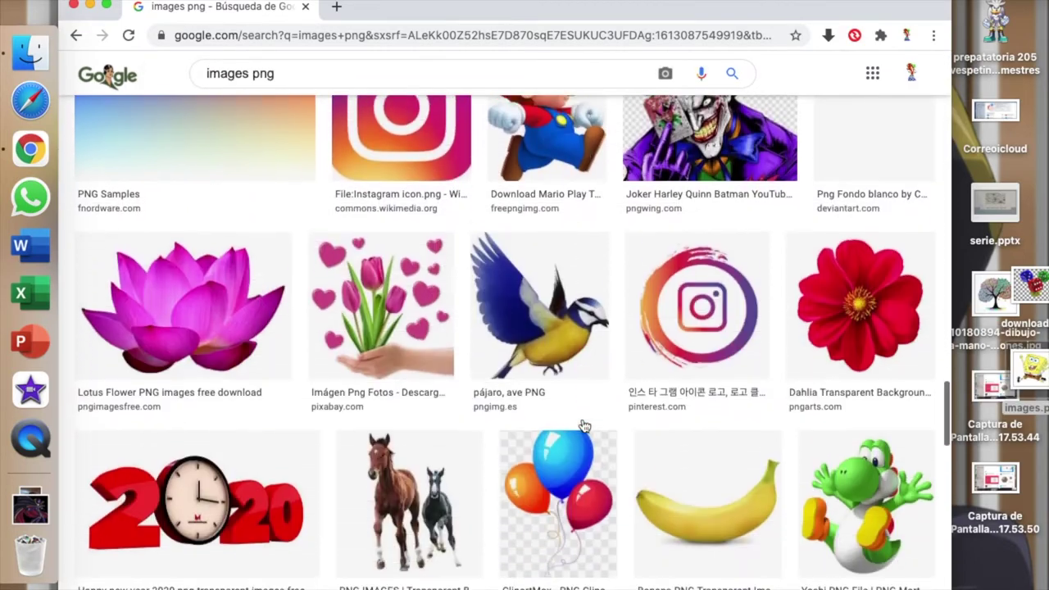
{"action": "scroll", "coordinate": [585, 427], "scroll_direction": "down", "scroll_amount": 4}
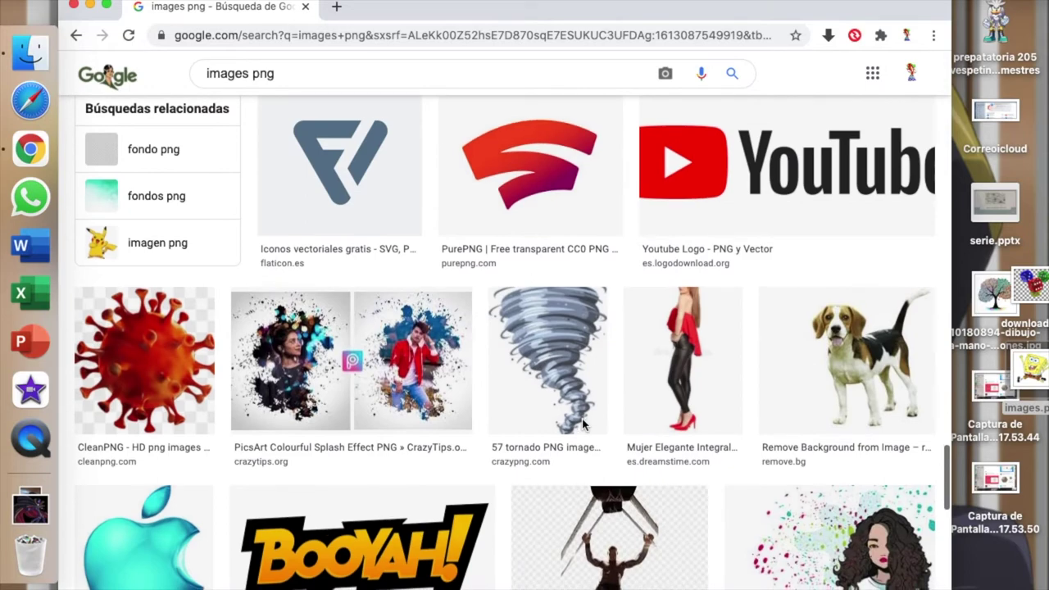
{"action": "scroll", "coordinate": [585, 427], "scroll_direction": "down", "scroll_amount": 5}
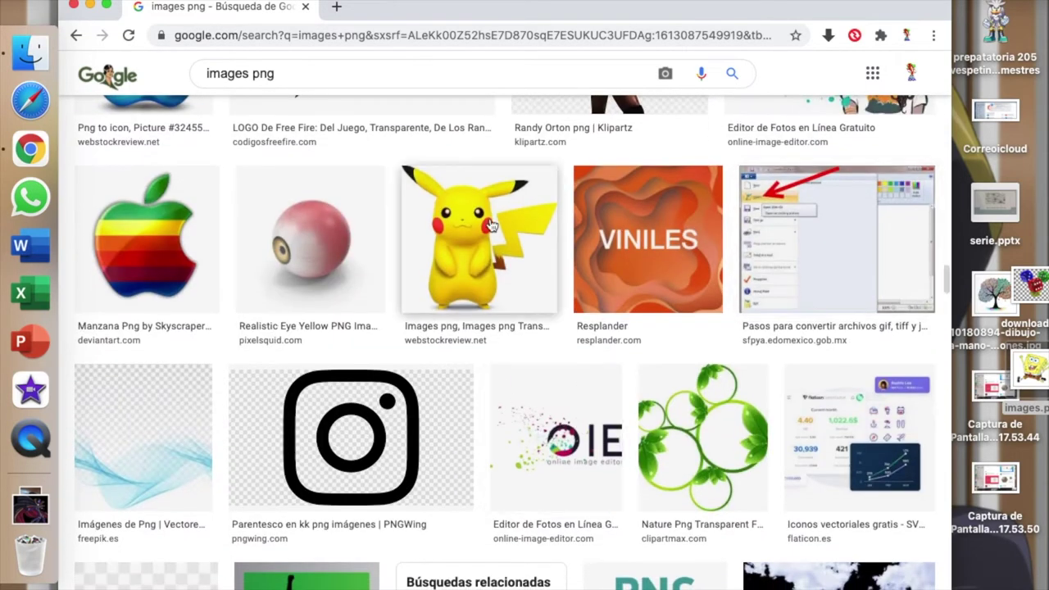
{"action": "left_click_drag", "start_coordinate": [492, 226], "coordinate": [996, 422]}
- Return to the beginning of the image results and minimize the browser window to reveal the desktop
{"action": "scroll", "coordinate": [703, 352], "scroll_direction": "down", "scroll_amount": 15}
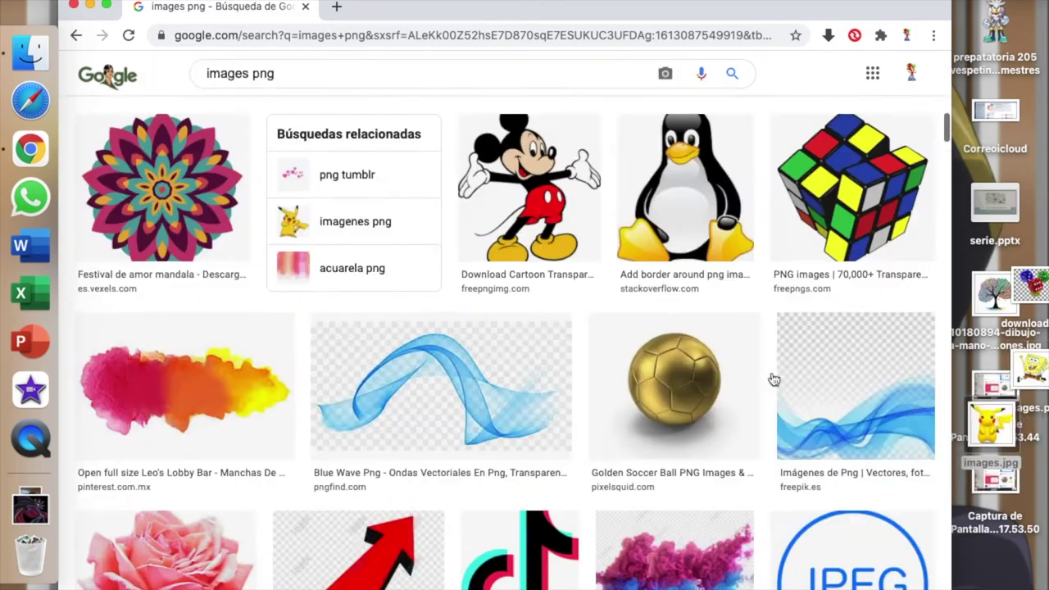
{"action": "scroll", "coordinate": [703, 352], "scroll_direction": "up", "scroll_amount": 15}
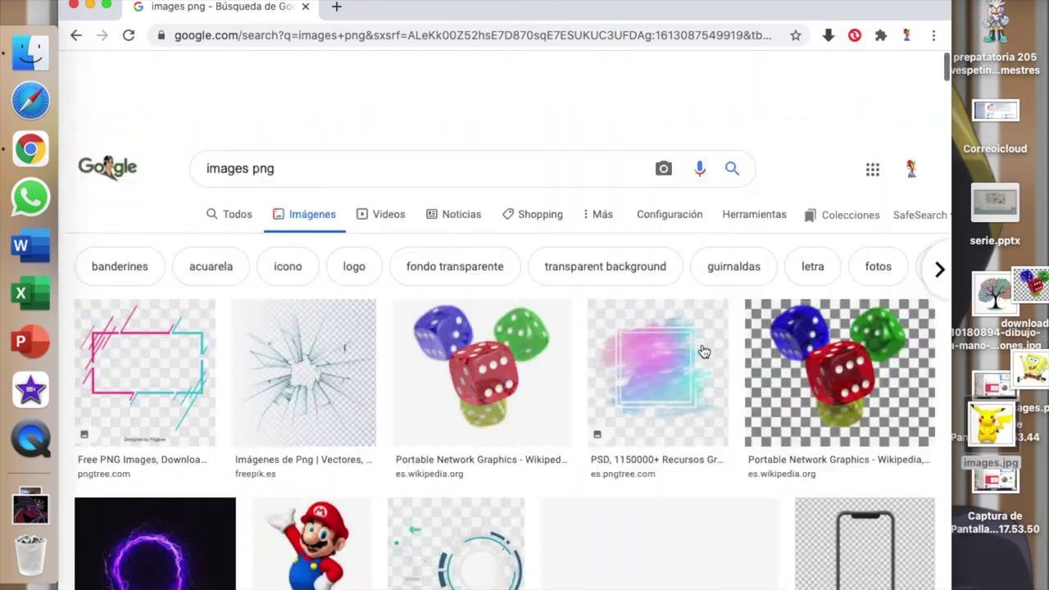
{"action": "scroll", "coordinate": [703, 352], "scroll_direction": "down", "scroll_amount": 3}
{"action": "scroll", "coordinate": [703, 352], "scroll_direction": "up", "scroll_amount": 3}
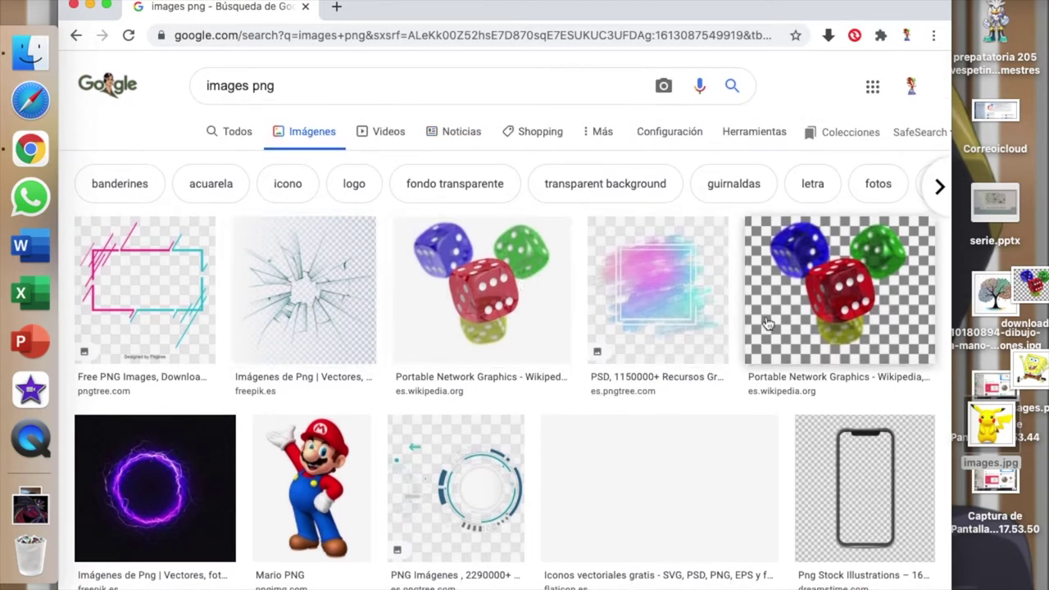
{"action": "left_click", "coordinate": [88, 7]}
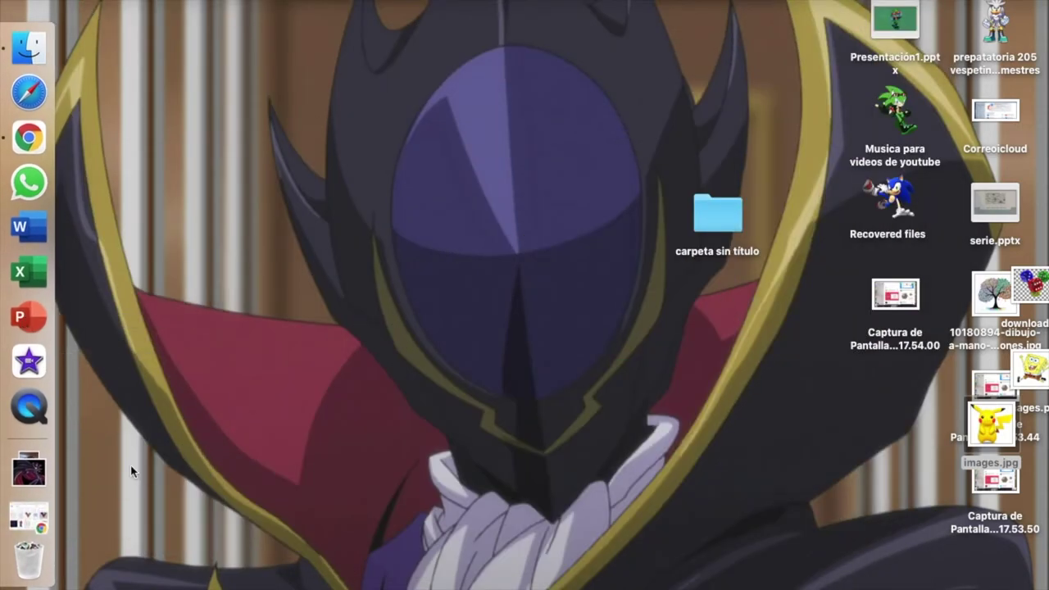
- Move images.jpg, images.png and download.jpg to free space on the desktop and open each one in Preview
{"action": "left_click_drag", "start_coordinate": [986, 433], "coordinate": [756, 424]}
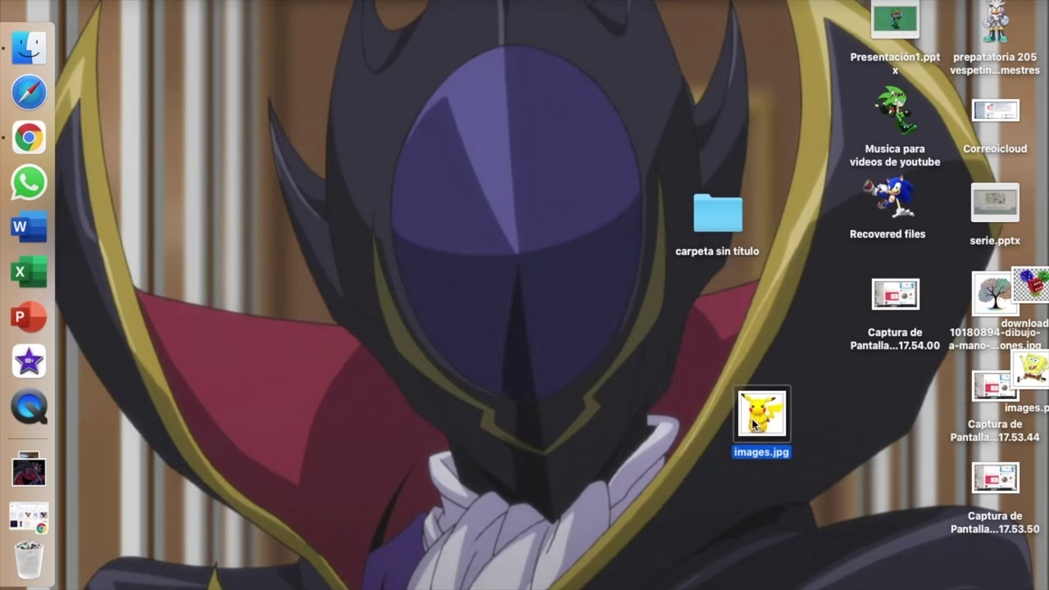
{"action": "double_click", "coordinate": [772, 412]}
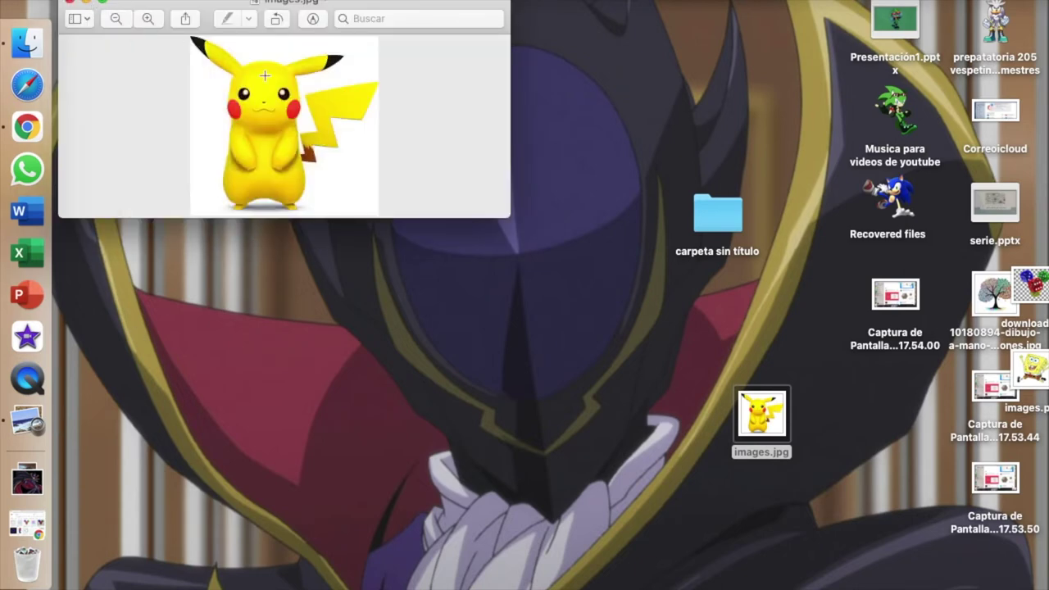
{"action": "left_click_drag", "start_coordinate": [1034, 368], "coordinate": [735, 348]}
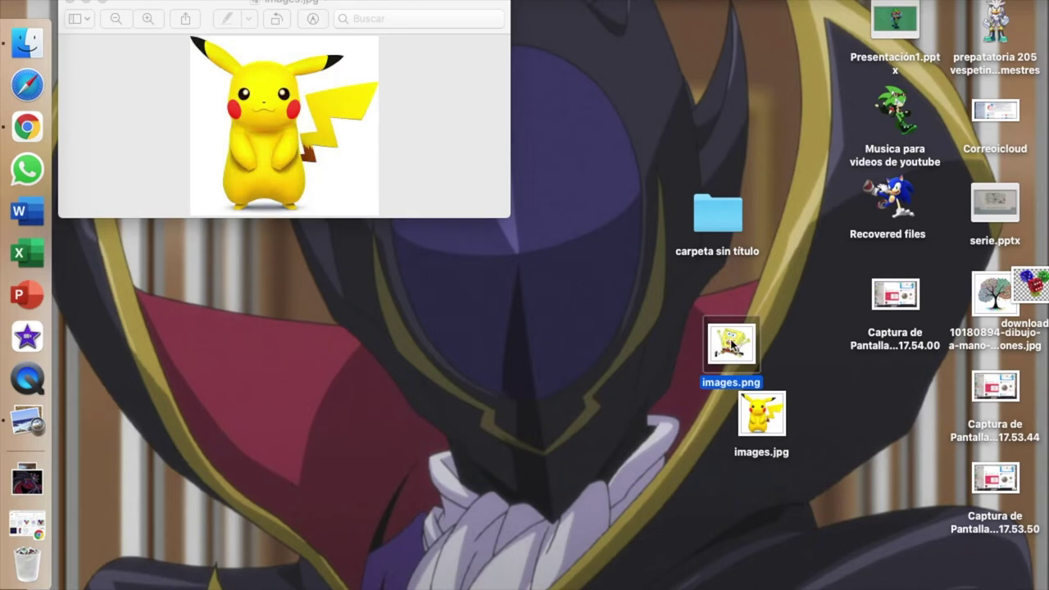
{"action": "key", "text": "super+Tab"}
{"action": "double_click", "coordinate": [732, 345]}
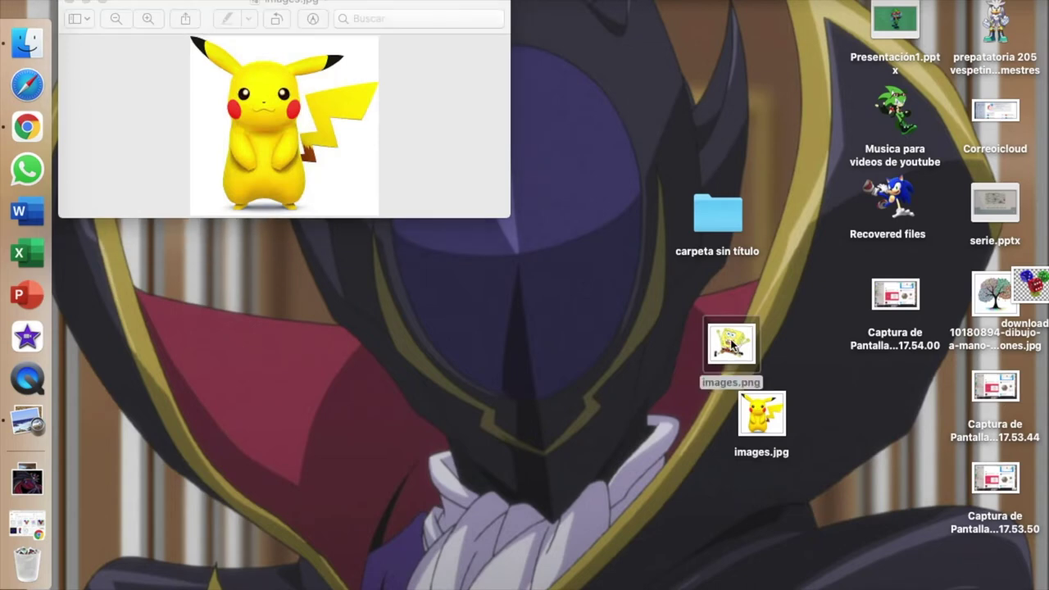
{"action": "left_click_drag", "start_coordinate": [1035, 283], "coordinate": [569, 337]}
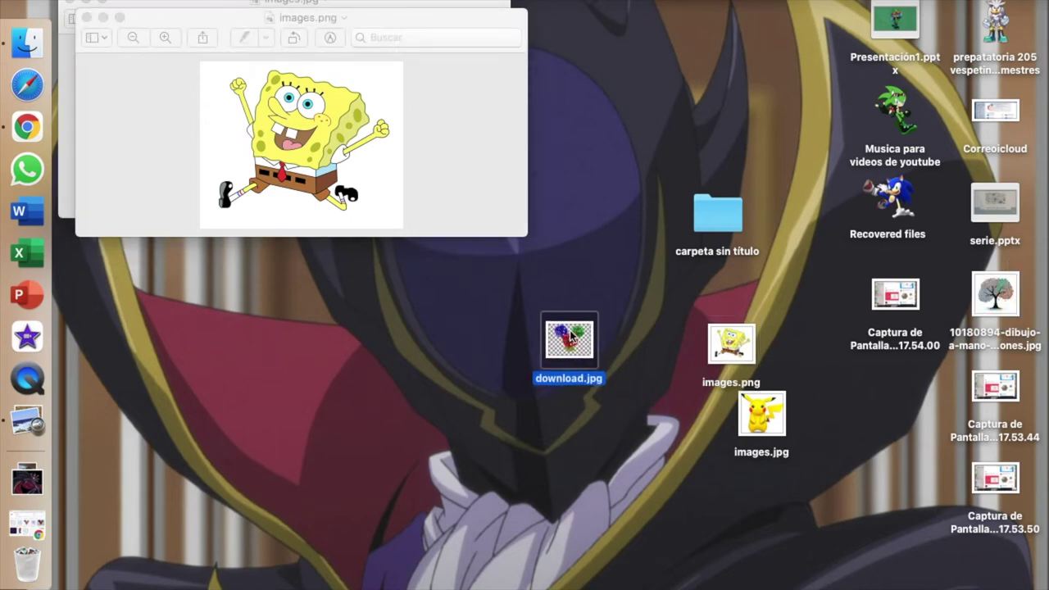
{"action": "double_click", "coordinate": [569, 340]}
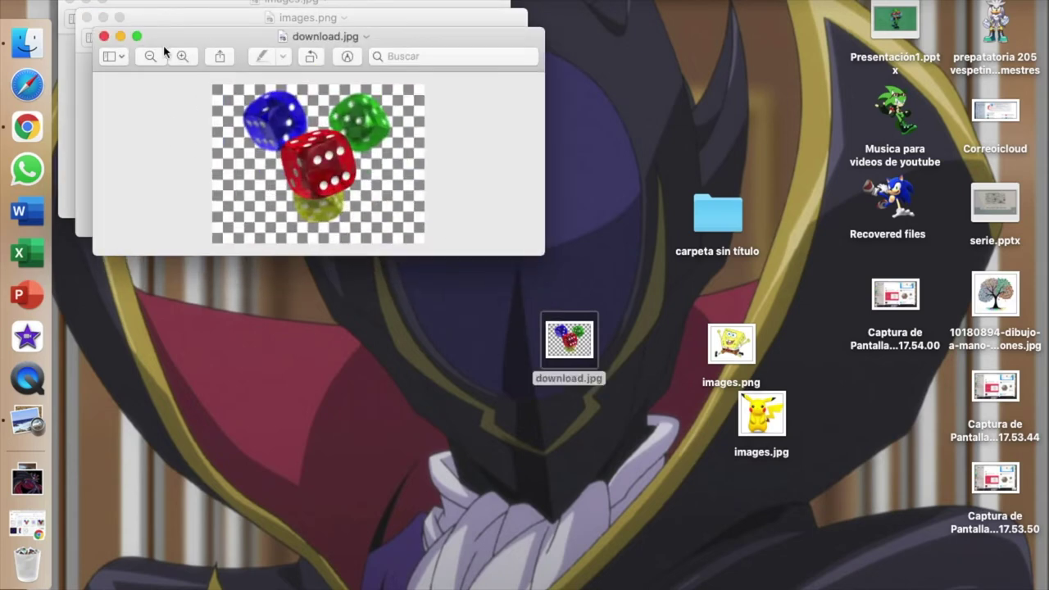
- Minimize the three open image windows and move the folder "carpeta sin título" above download.jpg on the desktop
{"action": "left_click", "coordinate": [120, 36]}
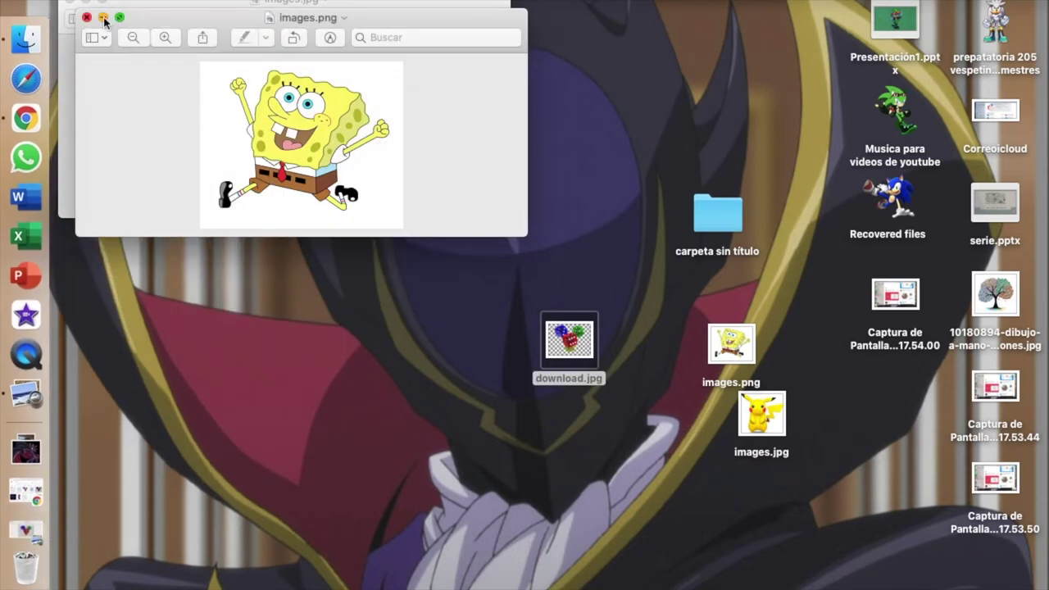
{"action": "left_click", "coordinate": [103, 17]}
{"action": "left_click", "coordinate": [87, 2]}
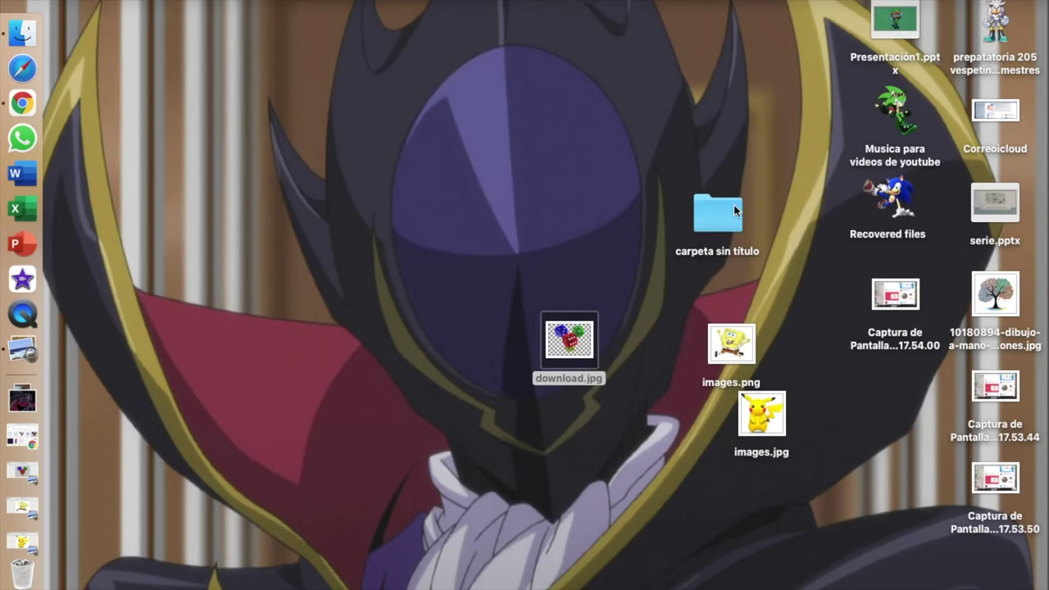
{"action": "left_click_drag", "start_coordinate": [732, 211], "coordinate": [577, 207]}
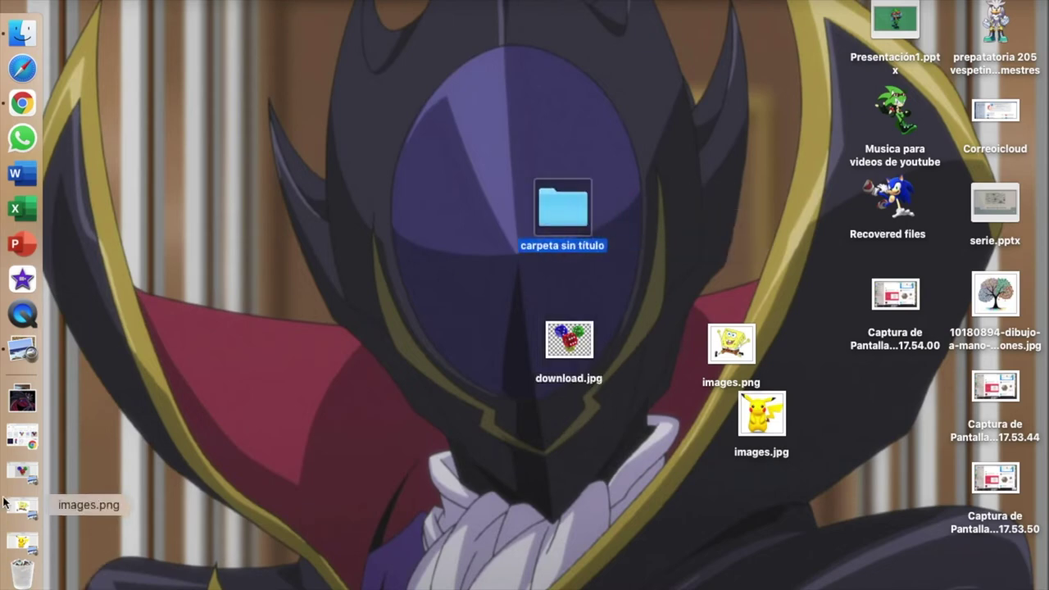
- Restore the download.jpg window, show its thumbnail sidebar (Miniaturas) and minimize the window again
{"action": "left_click", "coordinate": [23, 474]}
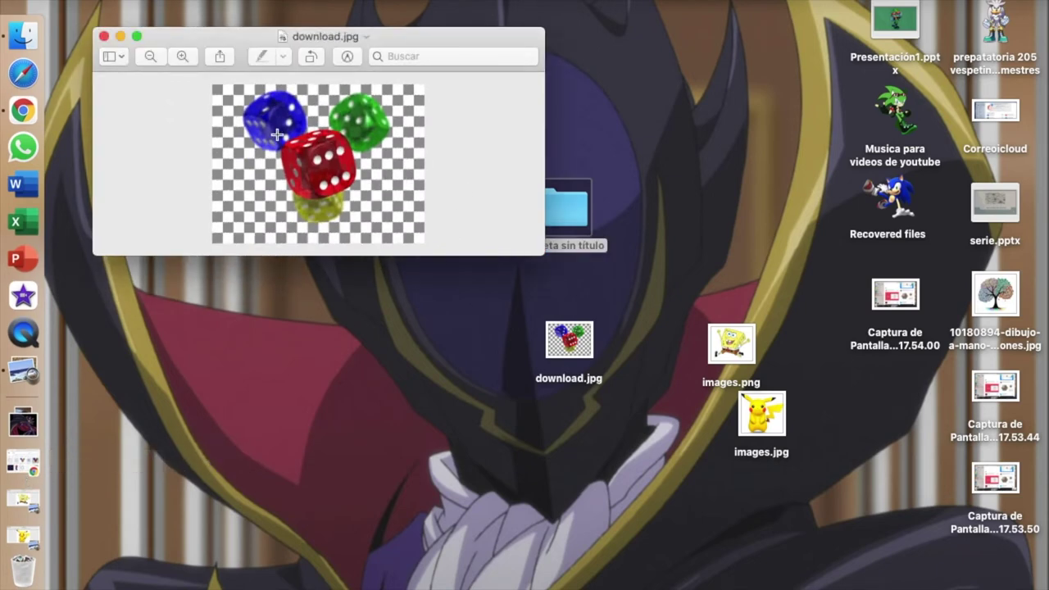
{"action": "left_click", "coordinate": [123, 56]}
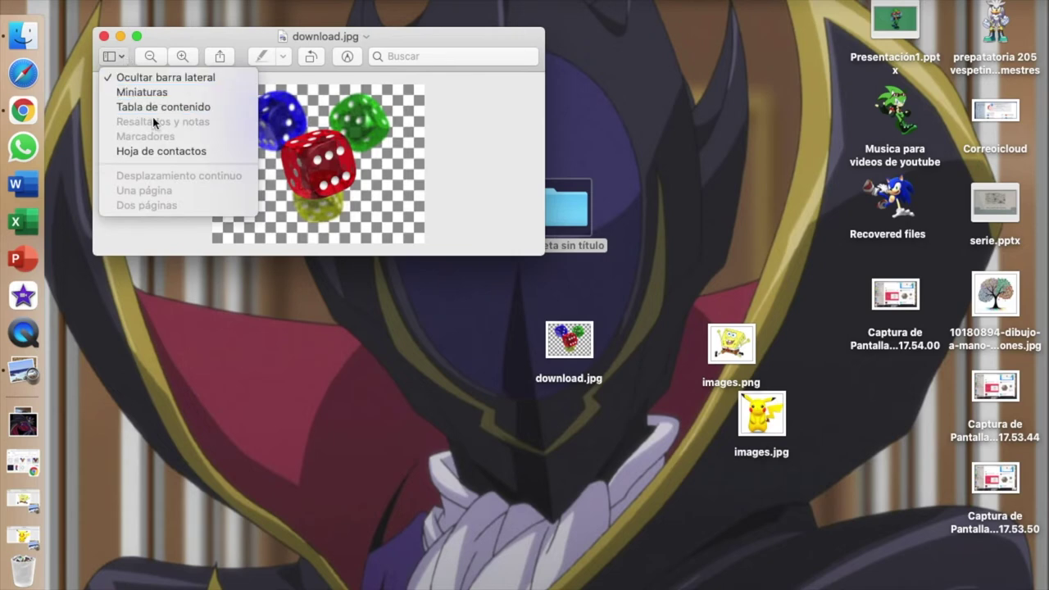
{"action": "left_click", "coordinate": [167, 94]}
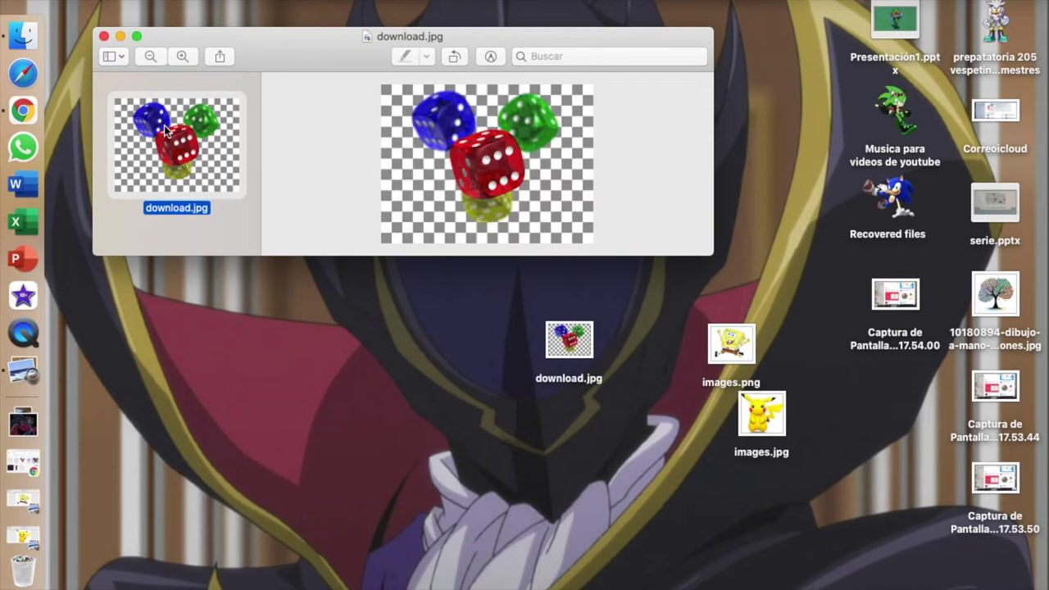
{"action": "left_click", "coordinate": [120, 36]}
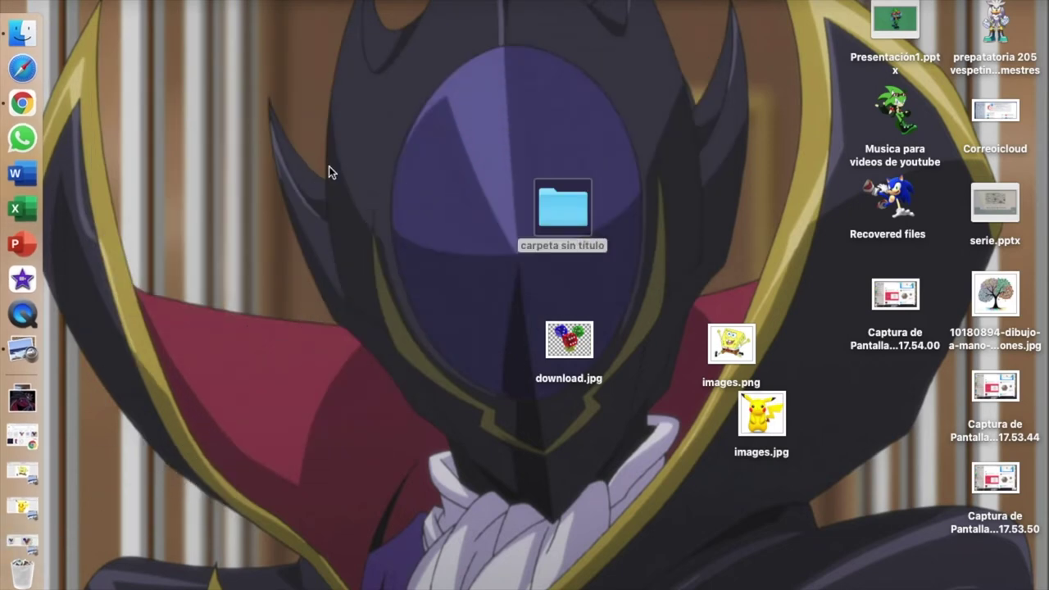
- Open the information window of "carpeta sin título" and try to paste the clipboard contents over its small folder icon
{"action": "right_click", "coordinate": [570, 211]}
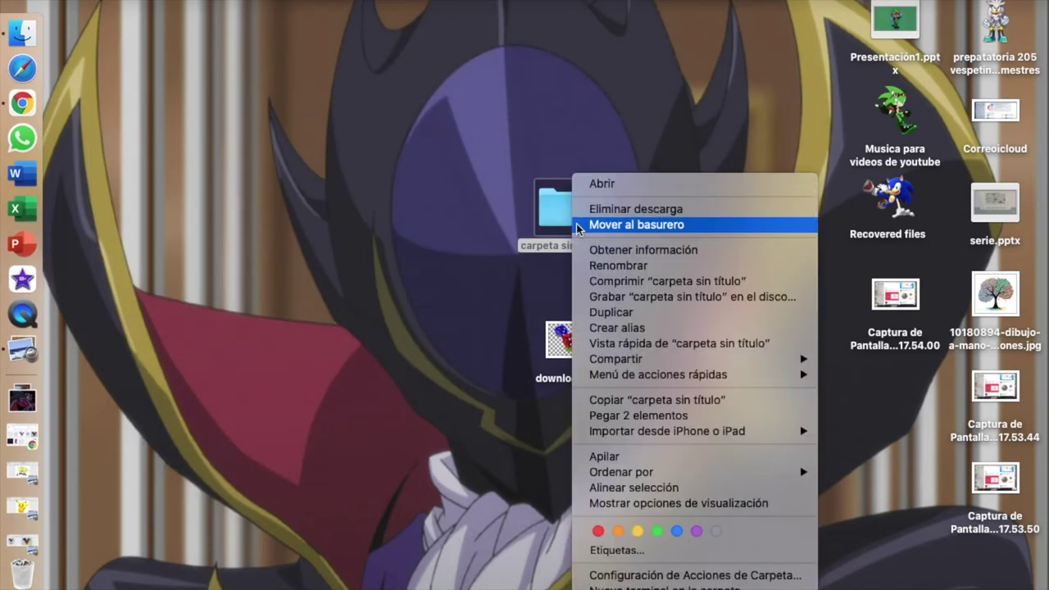
{"action": "left_click", "coordinate": [641, 251]}
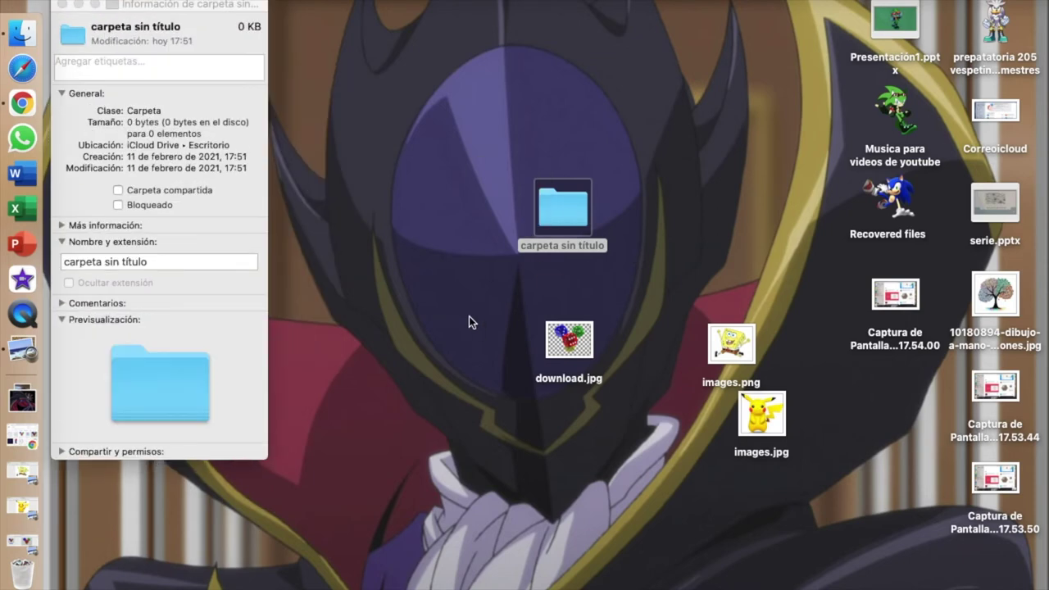
{"action": "left_click", "coordinate": [77, 37]}
{"action": "left_click", "coordinate": [74, 36]}
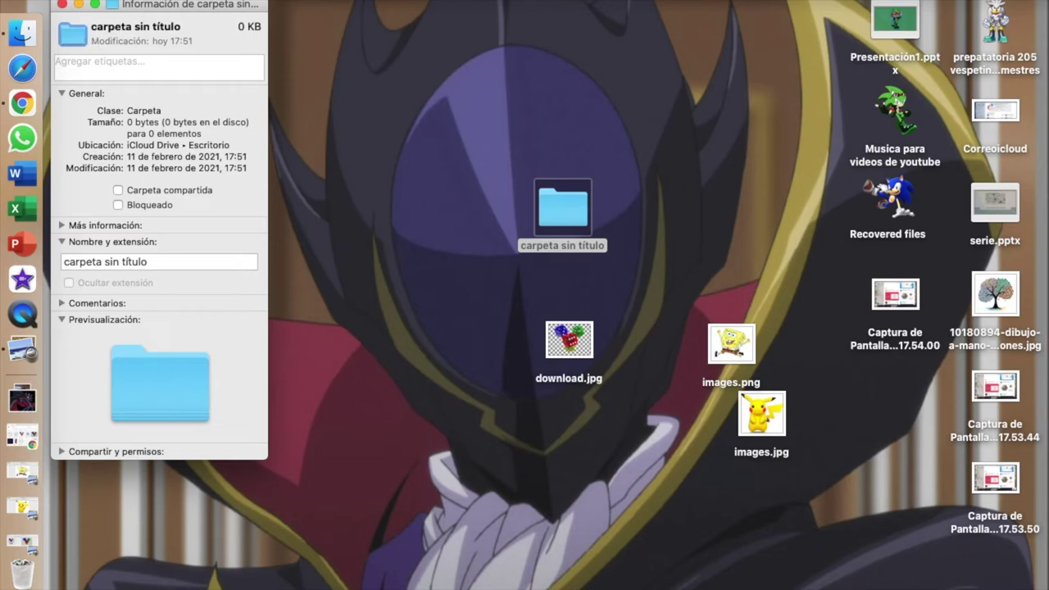
{"action": "left_click", "coordinate": [160, 0]}
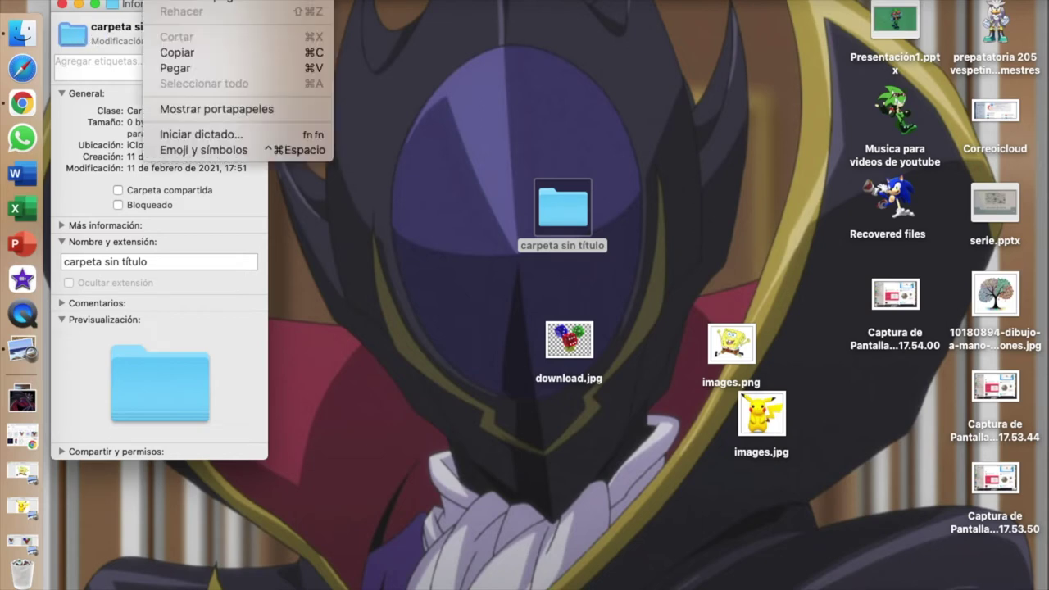
{"action": "left_click", "coordinate": [175, 69]}
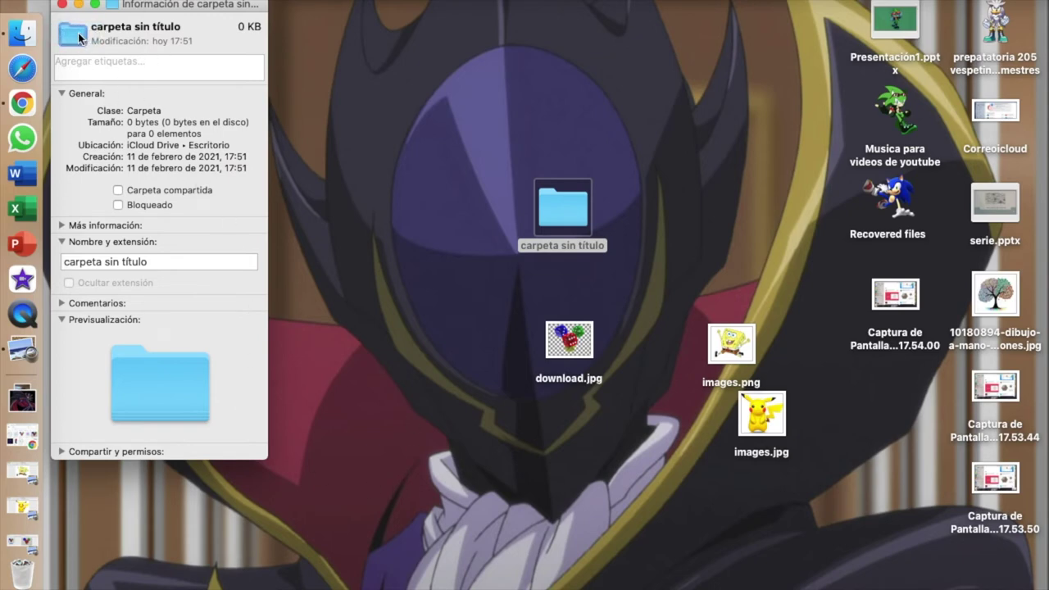
- Try to copy download.jpg from the desktop and paste it over the small folder icon of "carpeta sin título"
{"action": "left_click", "coordinate": [572, 345]}
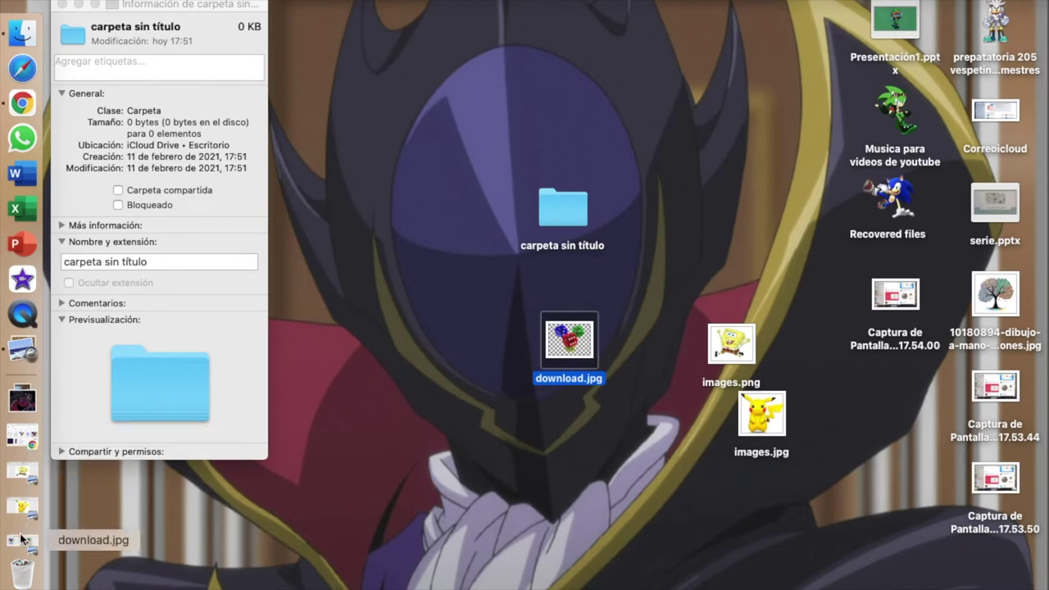
{"action": "left_click", "coordinate": [80, 35]}
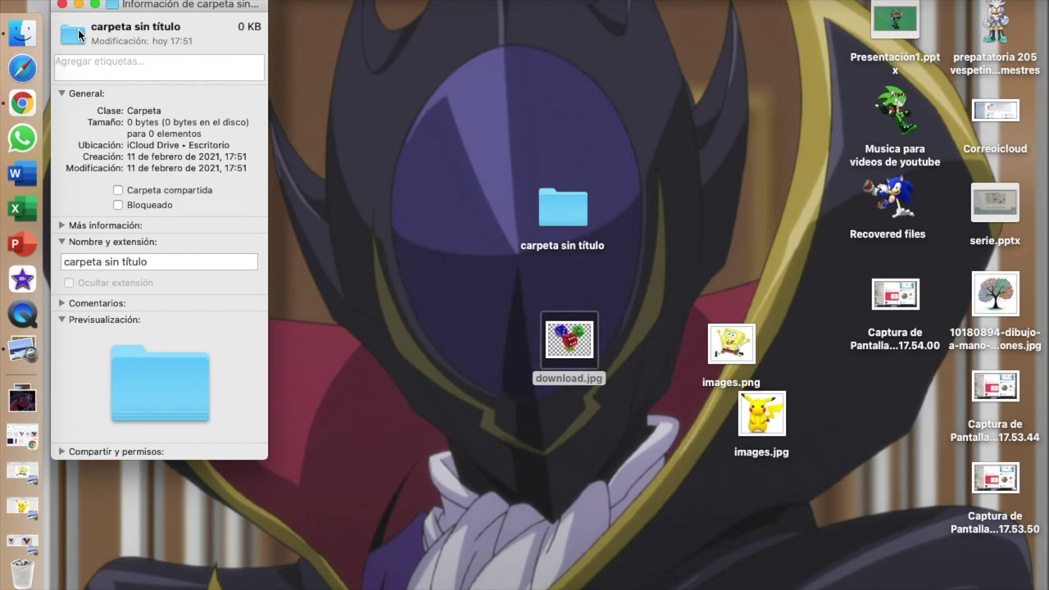
{"action": "left_click", "coordinate": [79, 44]}
{"action": "left_click", "coordinate": [77, 42]}
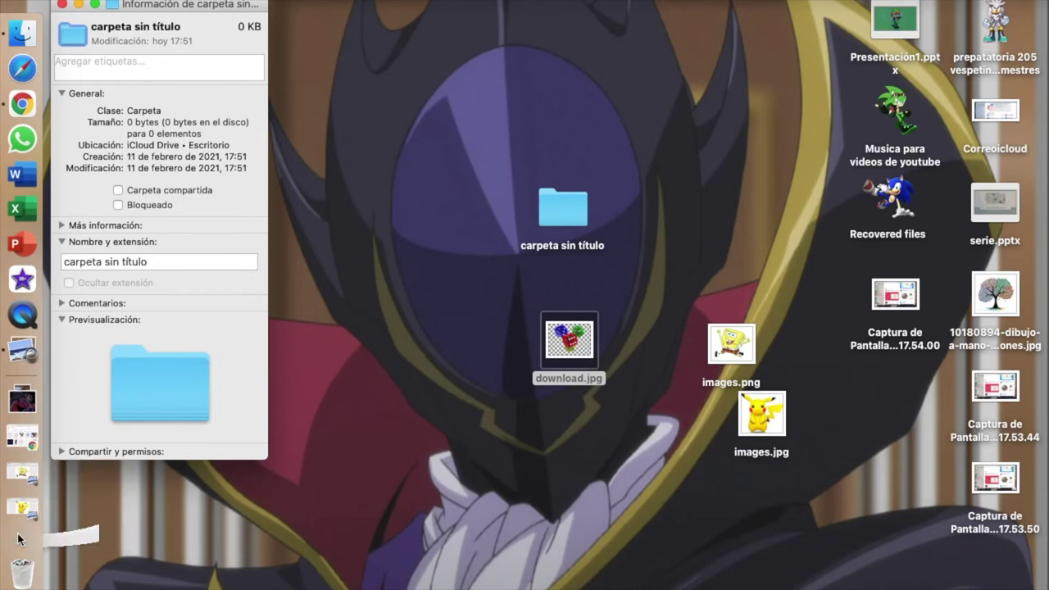
- Copy the download.jpg thumbnail in Preview and minimize both the folder's information window and the image window
{"action": "left_click", "coordinate": [23, 542]}
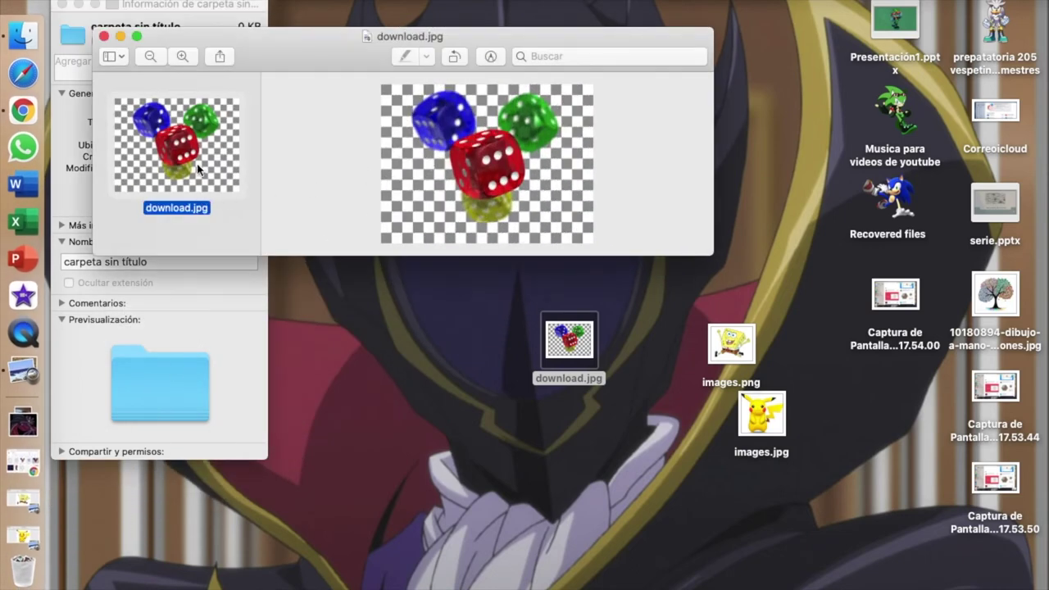
{"action": "right_click", "coordinate": [197, 169]}
{"action": "left_click", "coordinate": [180, 143]}
{"action": "left_click", "coordinate": [77, 6]}
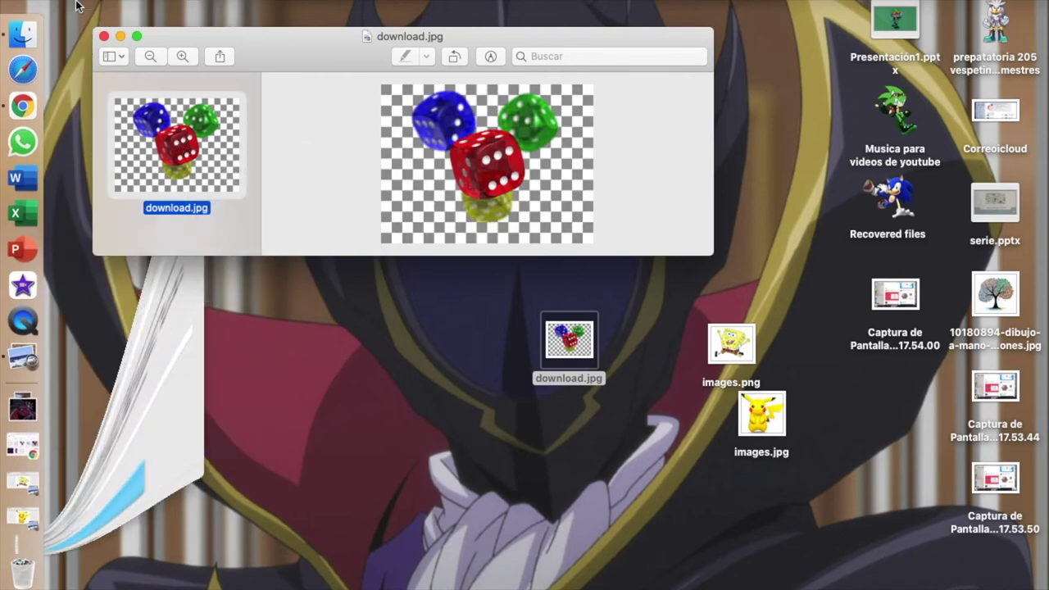
{"action": "left_click", "coordinate": [120, 36]}
- Restore the information window of "carpeta sin título", try to paste the copied image over its folder icon, and minimize the window
{"action": "left_click", "coordinate": [29, 522]}
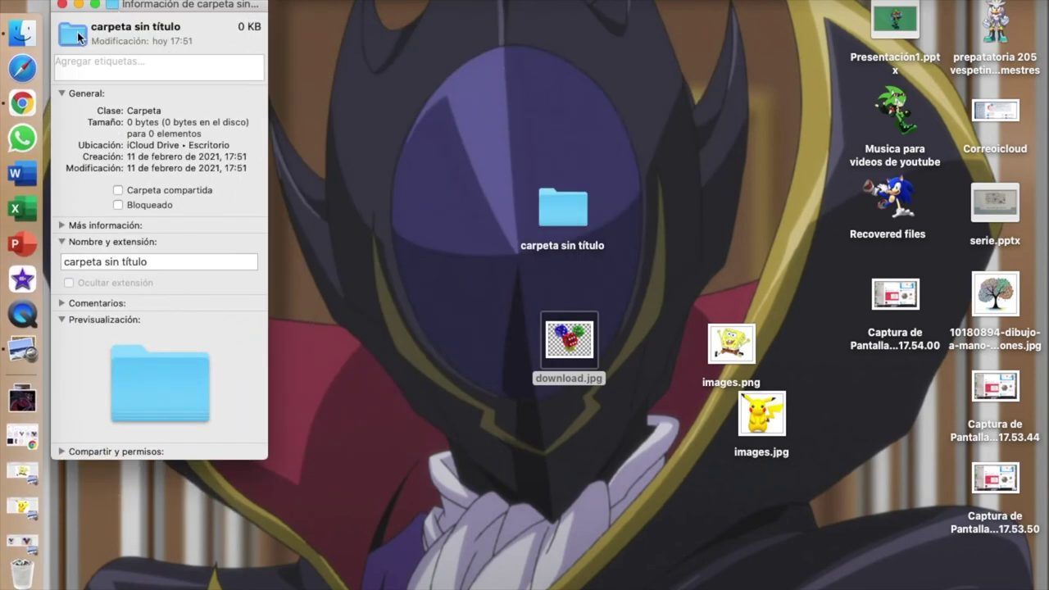
{"action": "left_click", "coordinate": [156, 0]}
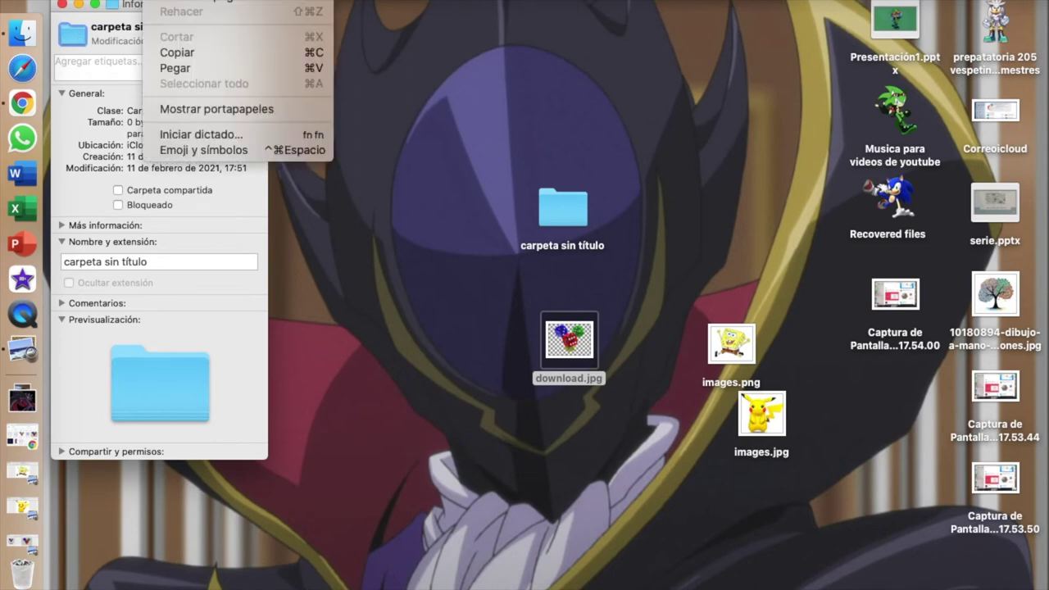
{"action": "left_click", "coordinate": [182, 69]}
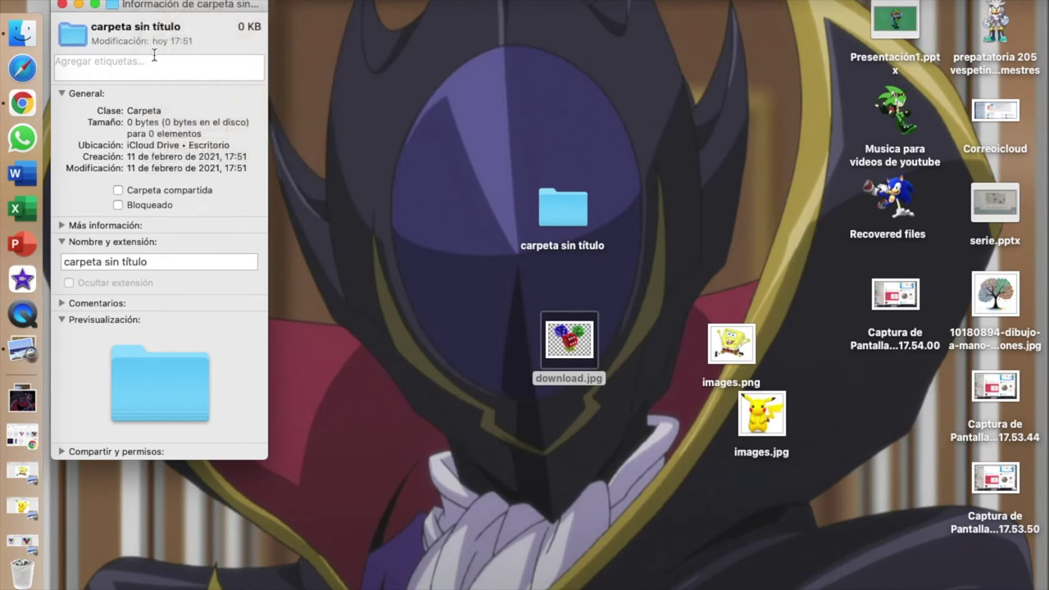
{"action": "left_click", "coordinate": [79, 5]}
- Create a new folder on the desktop near "carpeta sin título" and open its information window
{"action": "right_click", "coordinate": [441, 155]}
{"action": "left_click", "coordinate": [455, 163]}
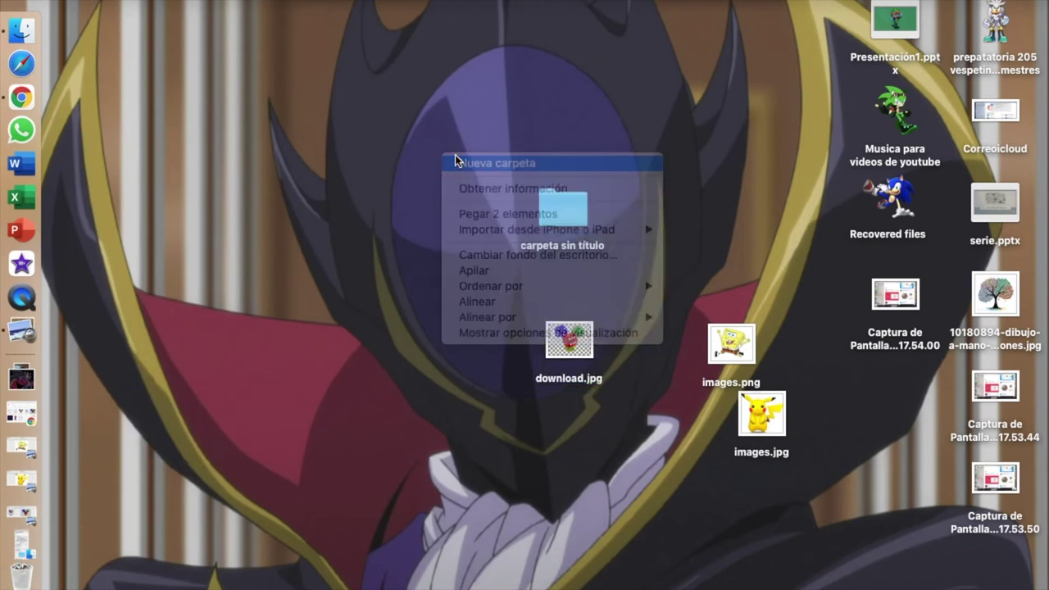
{"action": "right_click", "coordinate": [431, 150]}
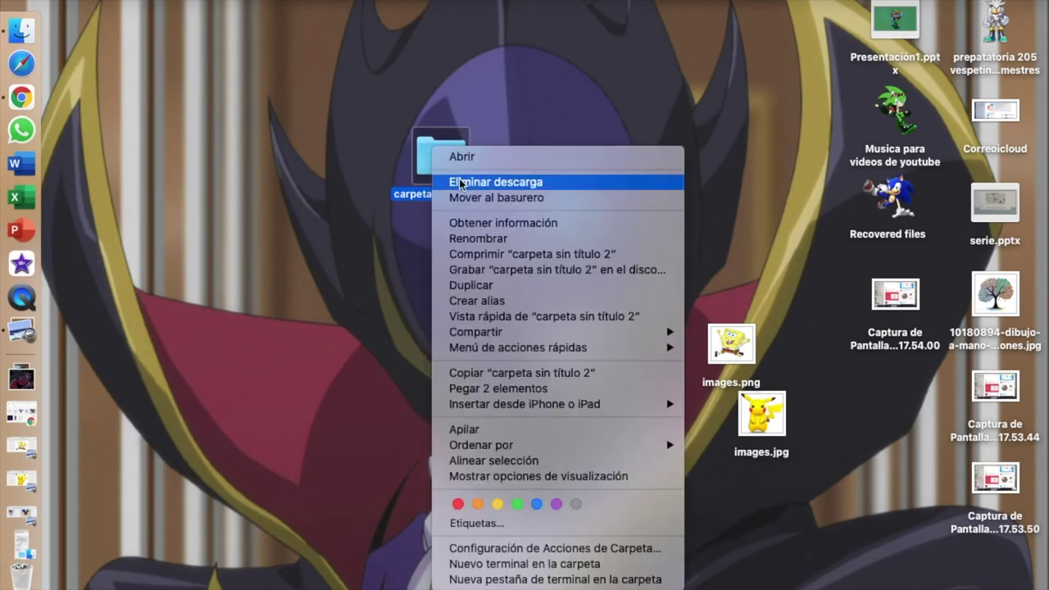
{"action": "left_click", "coordinate": [477, 224]}
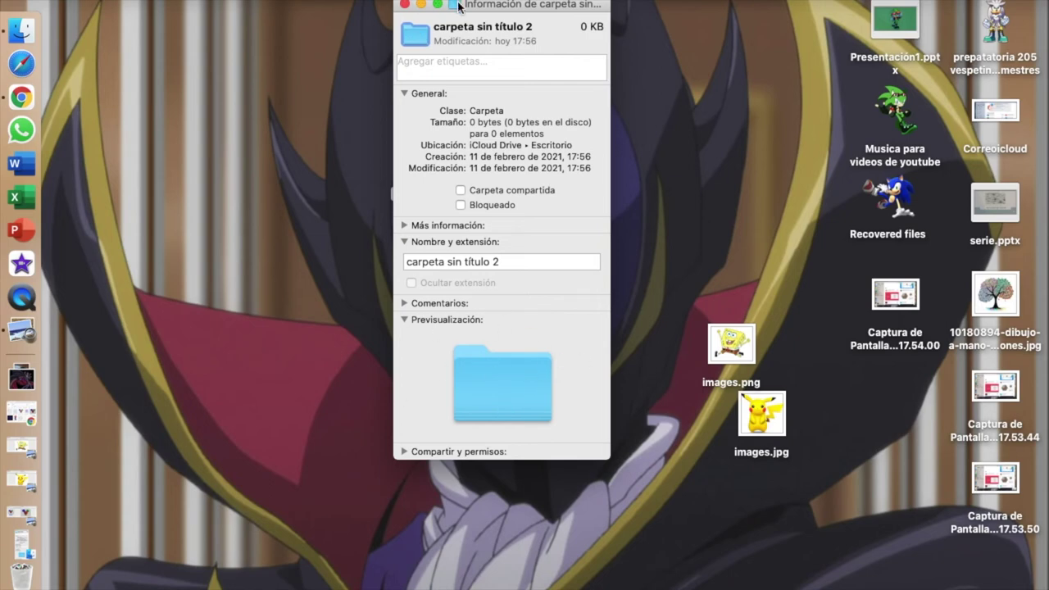
- Try to paste the clipboard contents over the small folder icon of "carpeta sin título 2"
{"action": "left_click", "coordinate": [424, 33]}
{"action": "key", "text": "super+v"}
{"action": "left_click", "coordinate": [156, 0]}
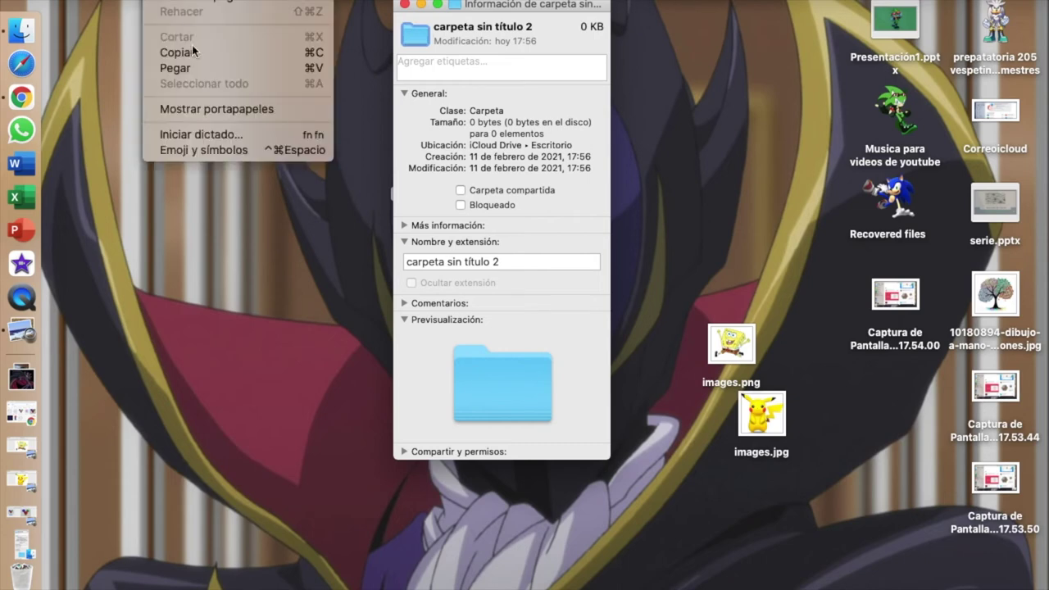
{"action": "left_click", "coordinate": [192, 68]}
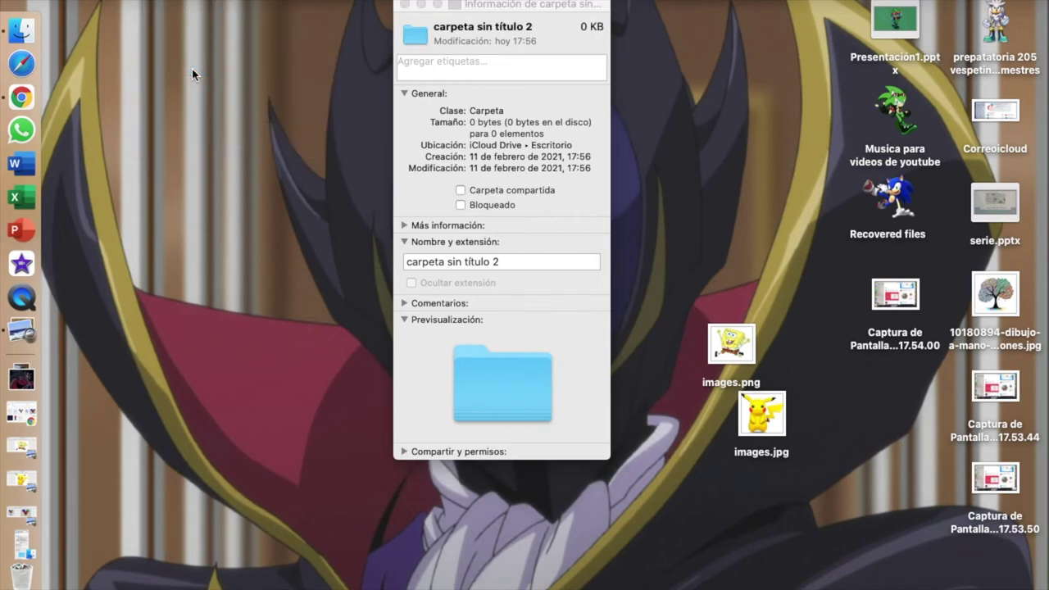
- Restore the images.jpg window, copy the Pikachu picture, and minimize the window again
{"action": "left_click", "coordinate": [768, 414]}
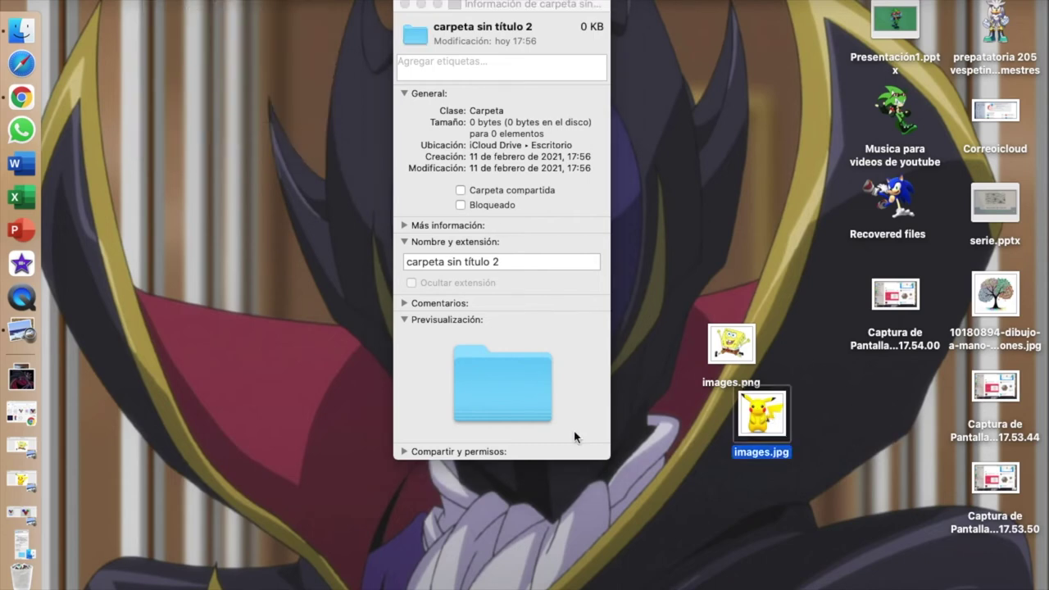
{"action": "left_click", "coordinate": [7, 484]}
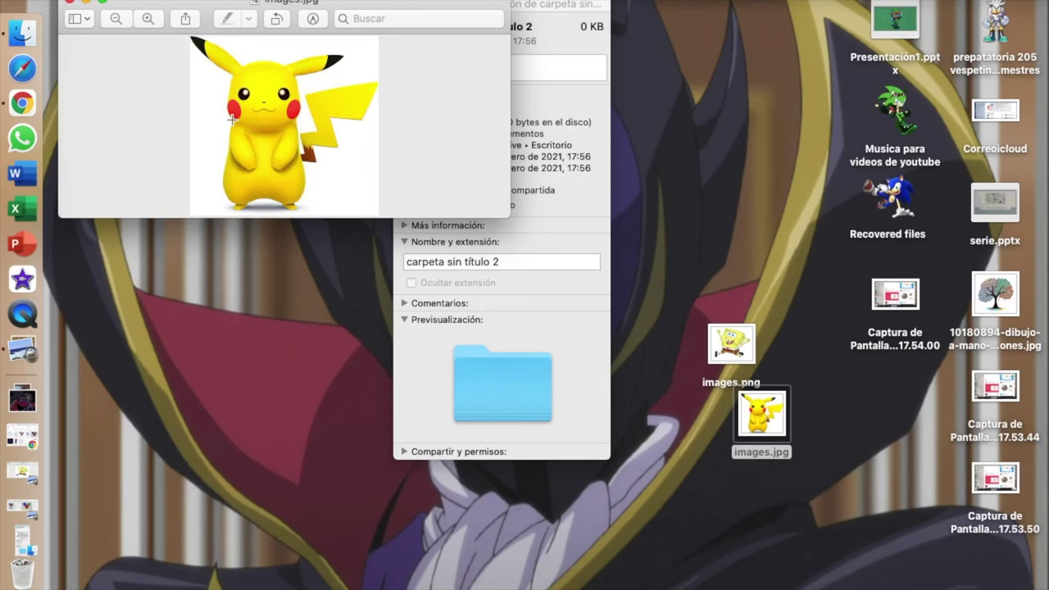
{"action": "left_click", "coordinate": [649, 48]}
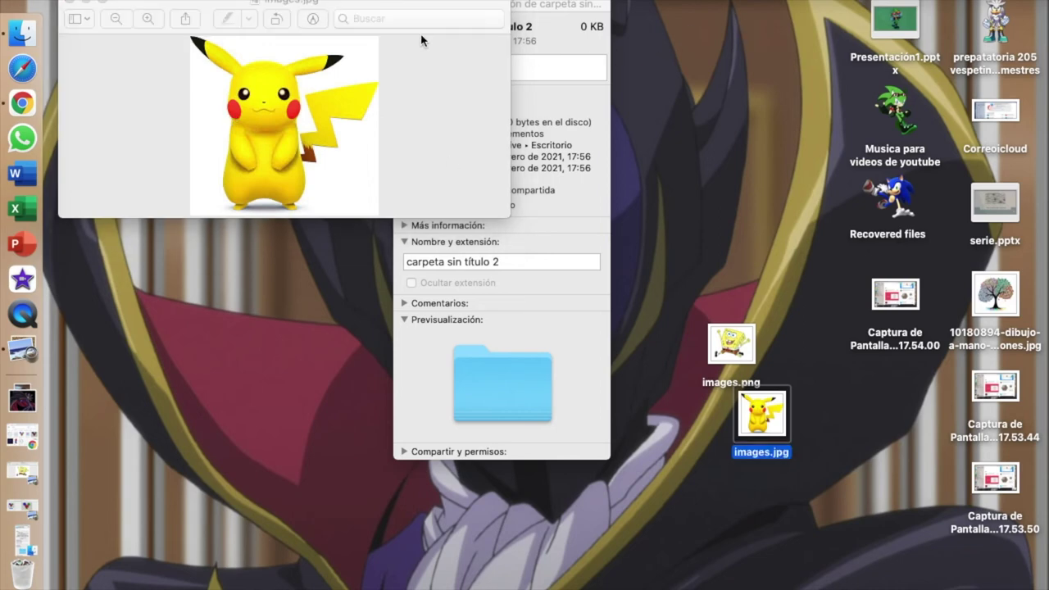
{"action": "left_click", "coordinate": [89, 2]}
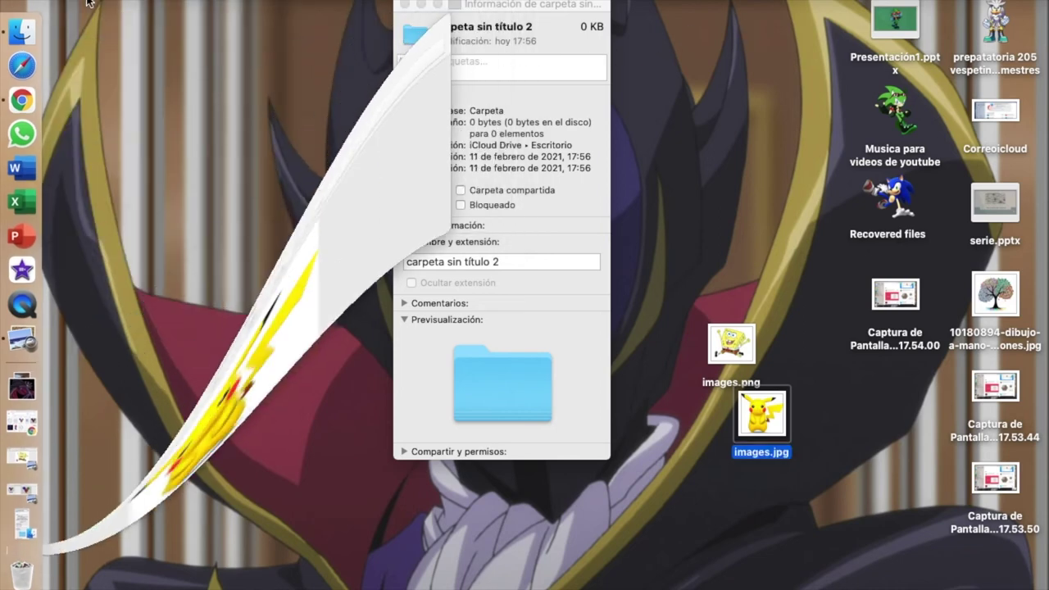
- Paste the Pikachu picture over the small icon of "carpeta sin título 2" and minimize its information window
{"action": "left_click", "coordinate": [416, 34]}
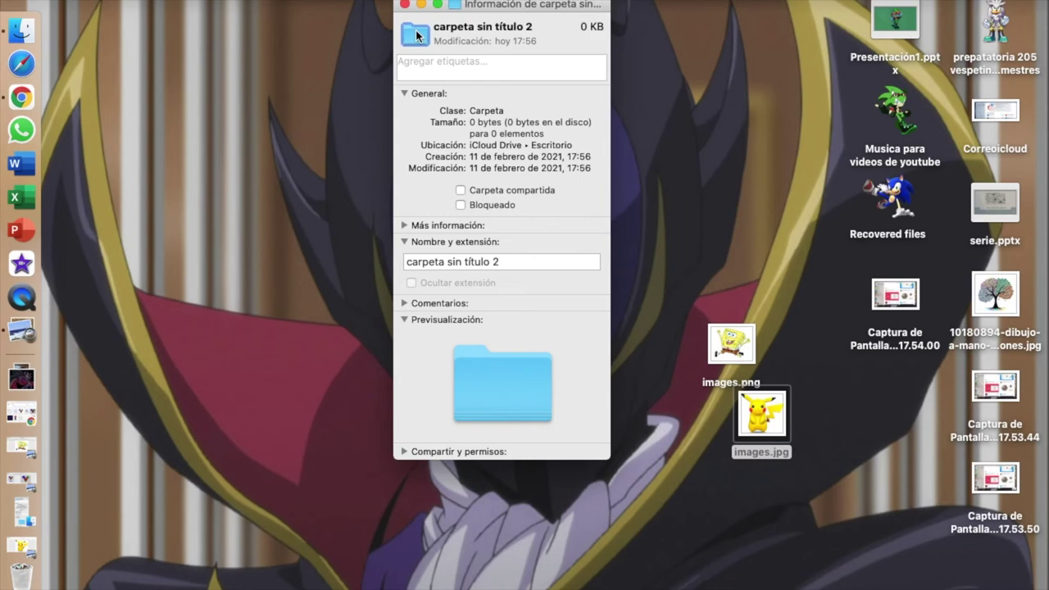
{"action": "key", "text": "super+v"}
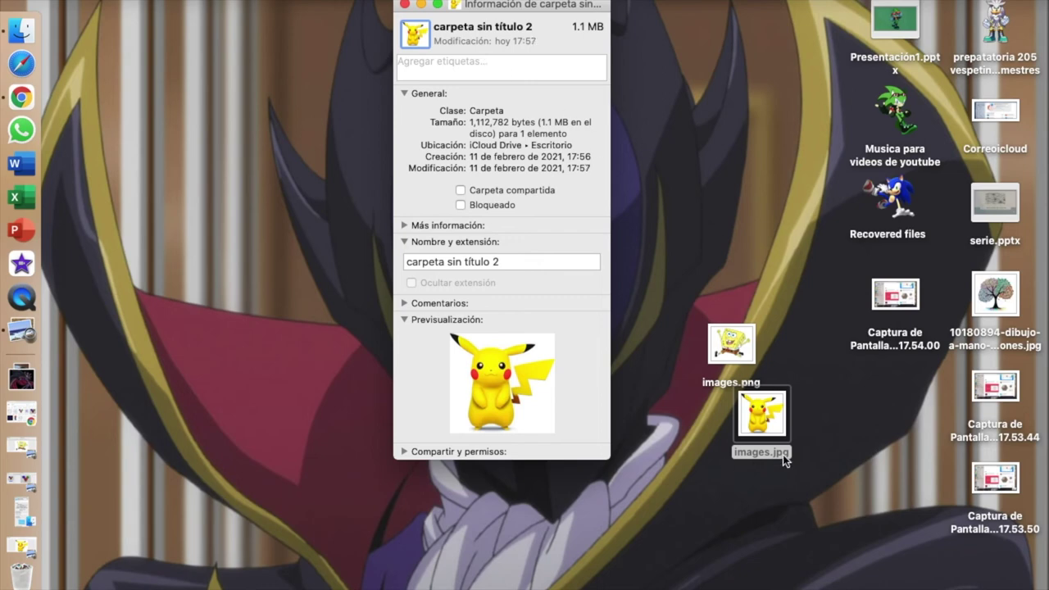
{"action": "left_click", "coordinate": [421, 5]}
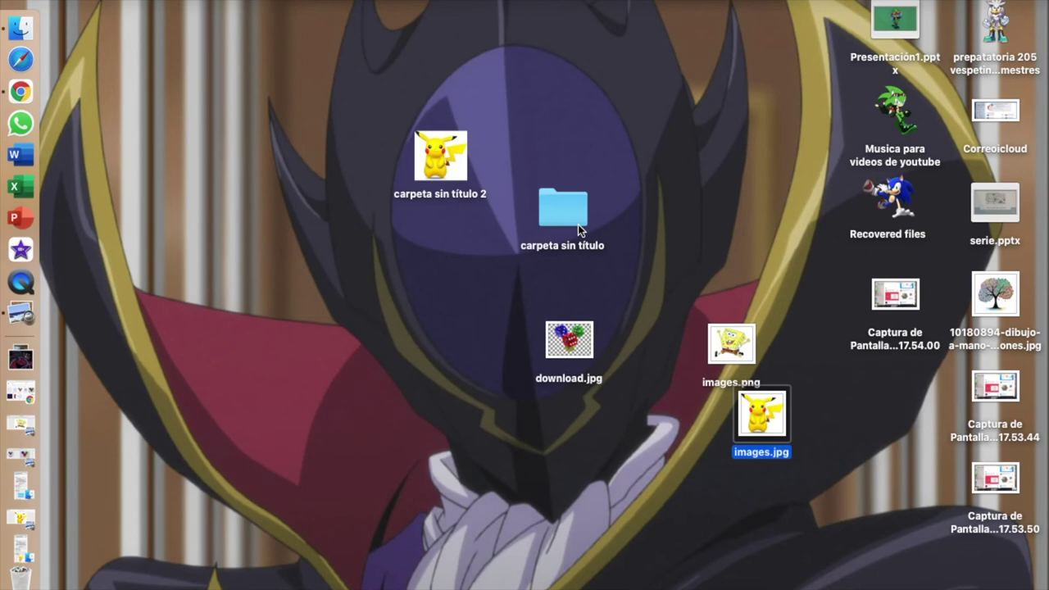
- Move the folder "carpeta sin título" below "carpeta sin título 2" and copy the SpongeBob picture from the images.png window
{"action": "left_click", "coordinate": [578, 225]}
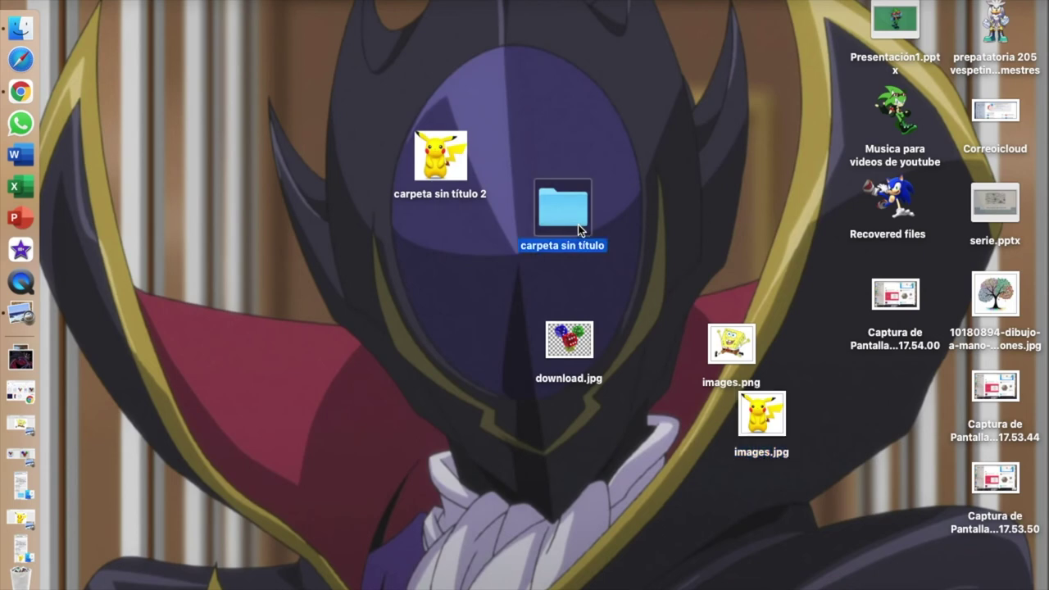
{"action": "left_click_drag", "start_coordinate": [587, 218], "coordinate": [404, 300]}
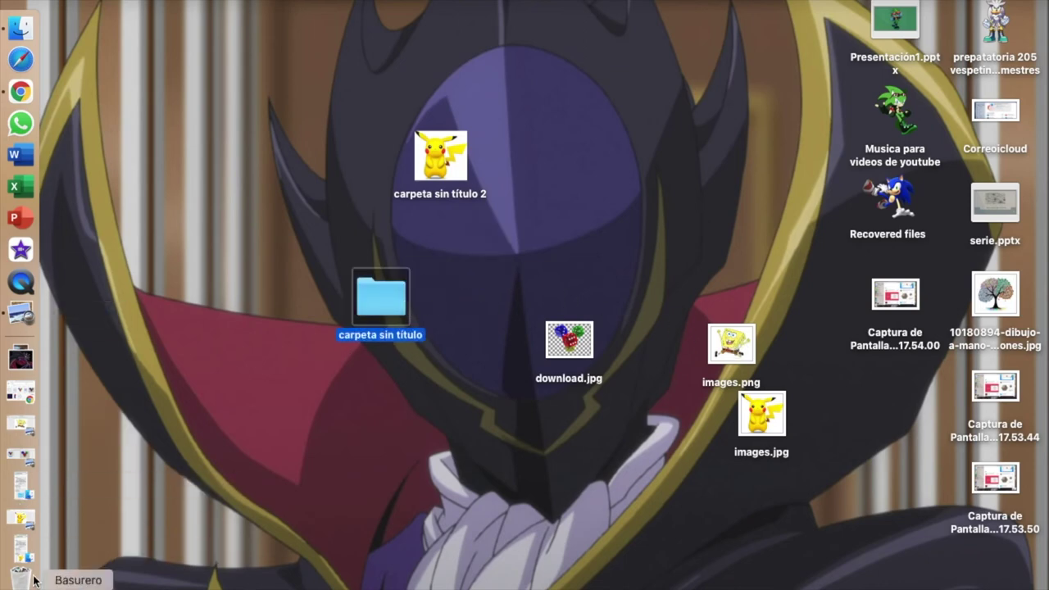
{"action": "left_click", "coordinate": [21, 420]}
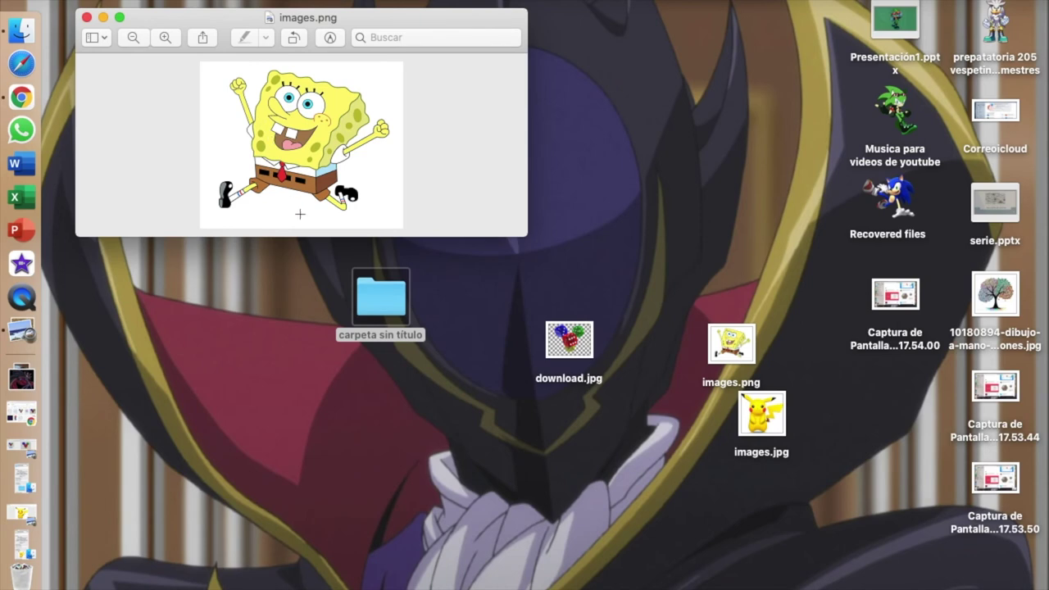
{"action": "left_click", "coordinate": [398, 295]}
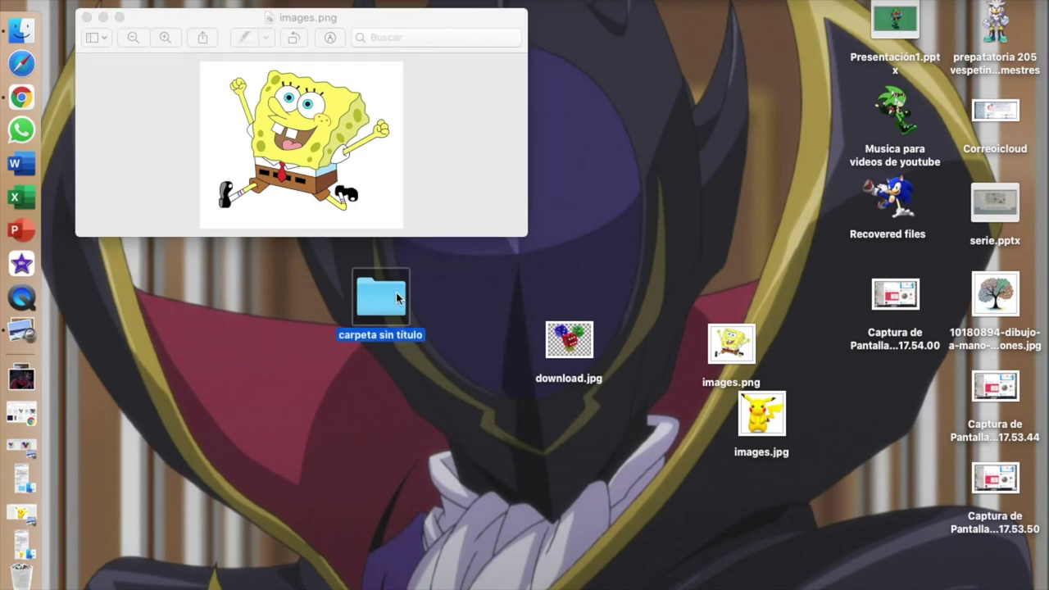
- Paste the SpongeBob picture over the small icon in the information window of "carpeta sin título" and minimize that window and images.png
{"action": "left_click", "coordinate": [21, 477]}
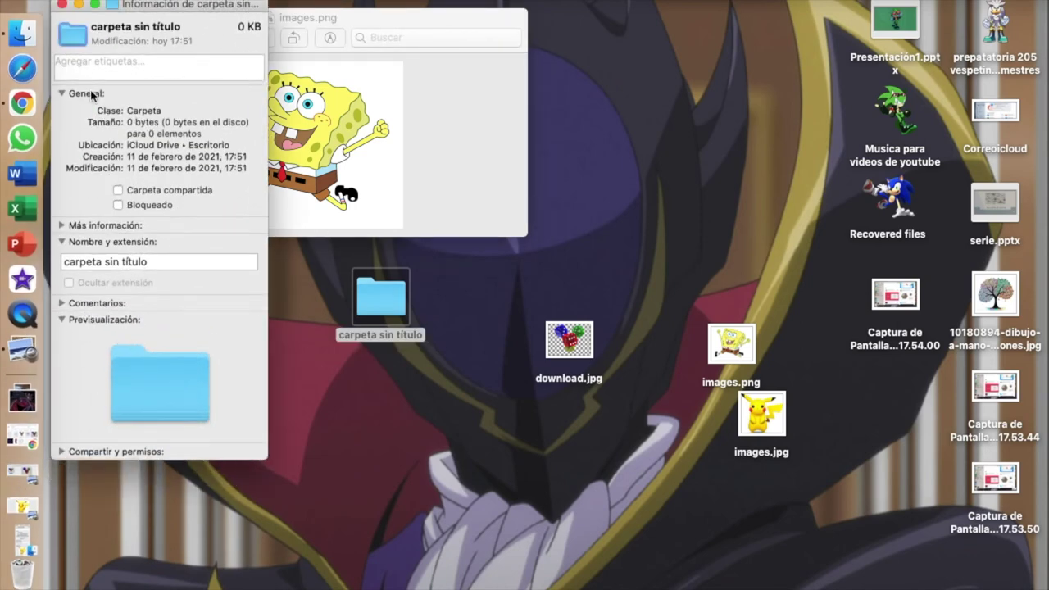
{"action": "left_click", "coordinate": [74, 32]}
{"action": "key", "text": "super+v"}
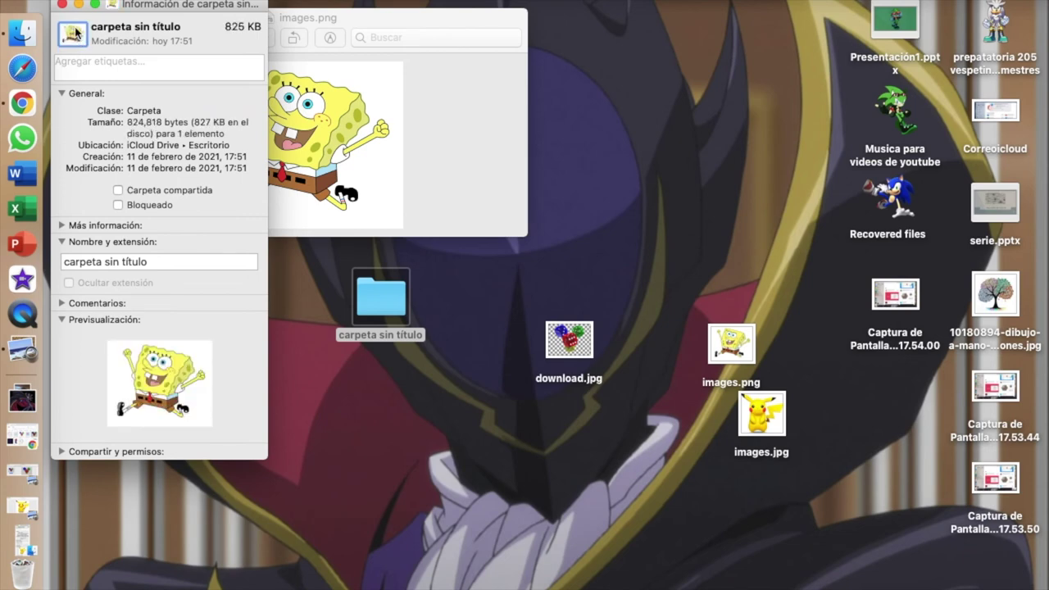
{"action": "left_click", "coordinate": [79, 5]}
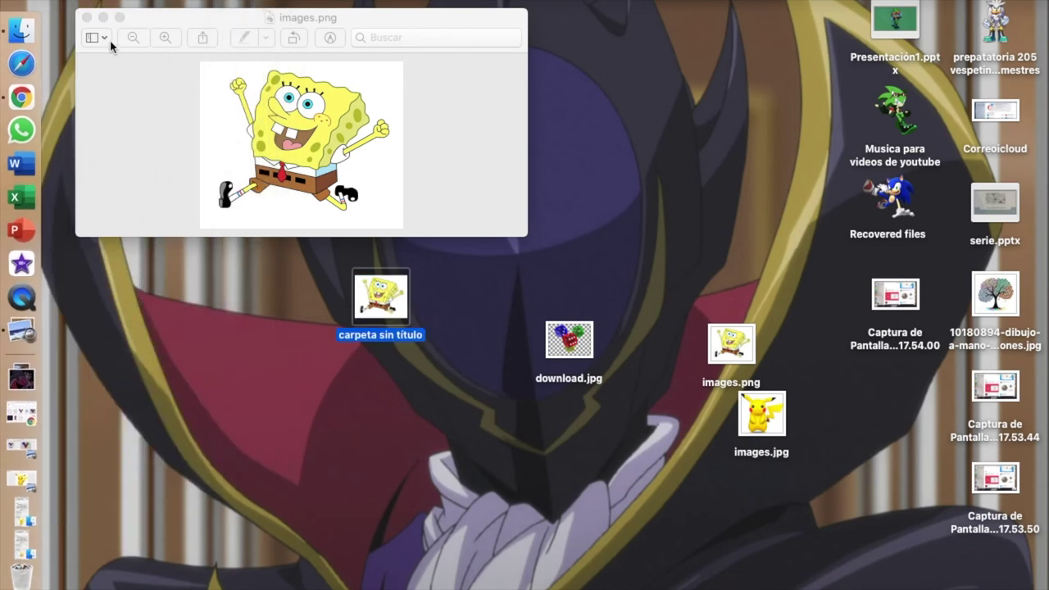
{"action": "left_click", "coordinate": [102, 17]}
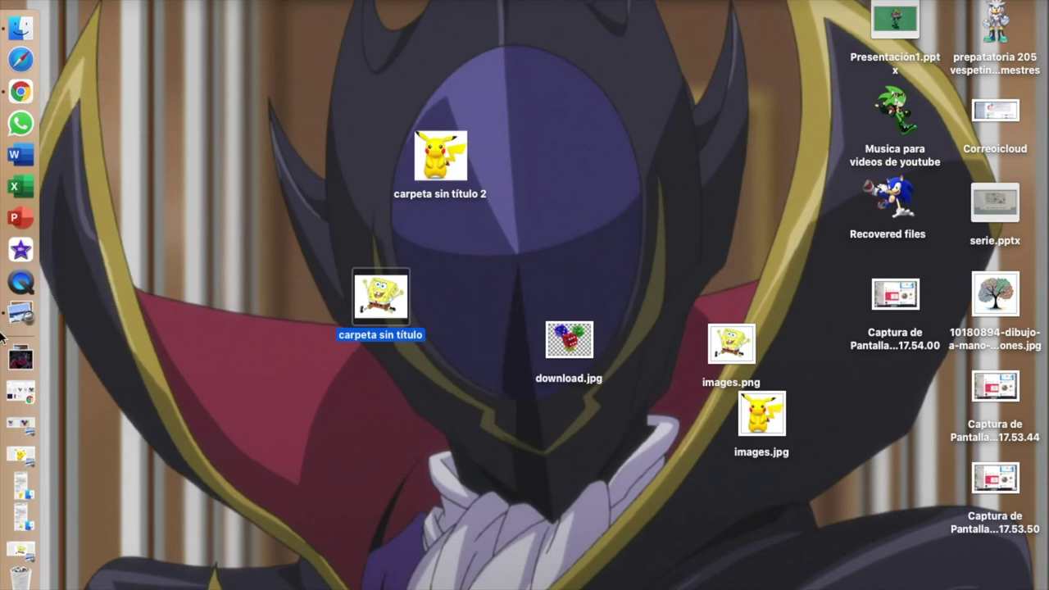
{"action": "left_click", "coordinate": [479, 162]}
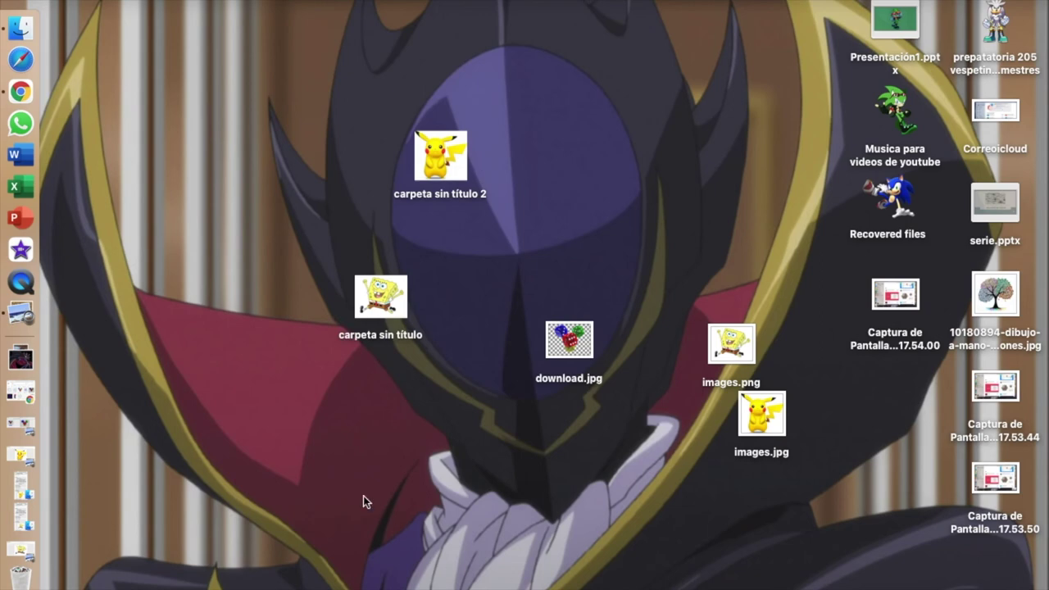
- Open zero 1.jpg from the Descargas folder, copy its picture, and minimize the image window
{"action": "left_click", "coordinate": [14, 354]}
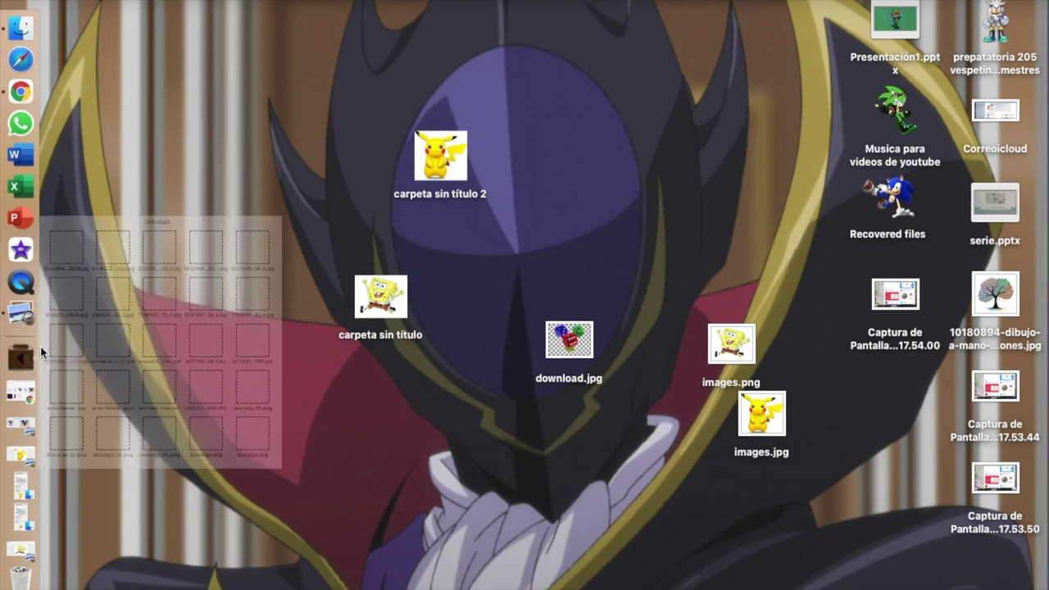
{"action": "scroll", "coordinate": [301, 220], "scroll_direction": "down", "scroll_amount": 10}
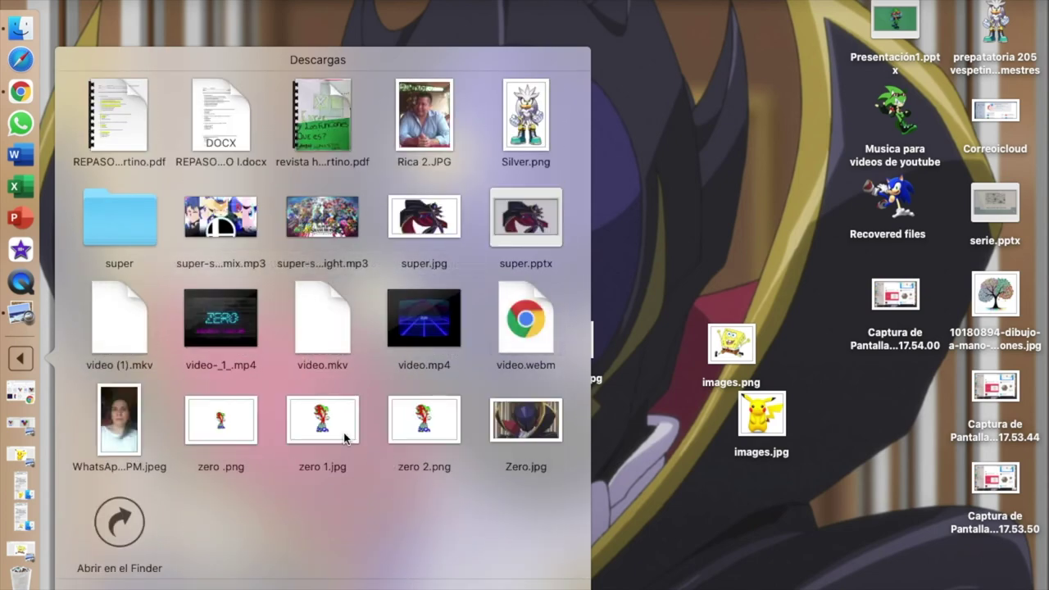
{"action": "left_click", "coordinate": [318, 426]}
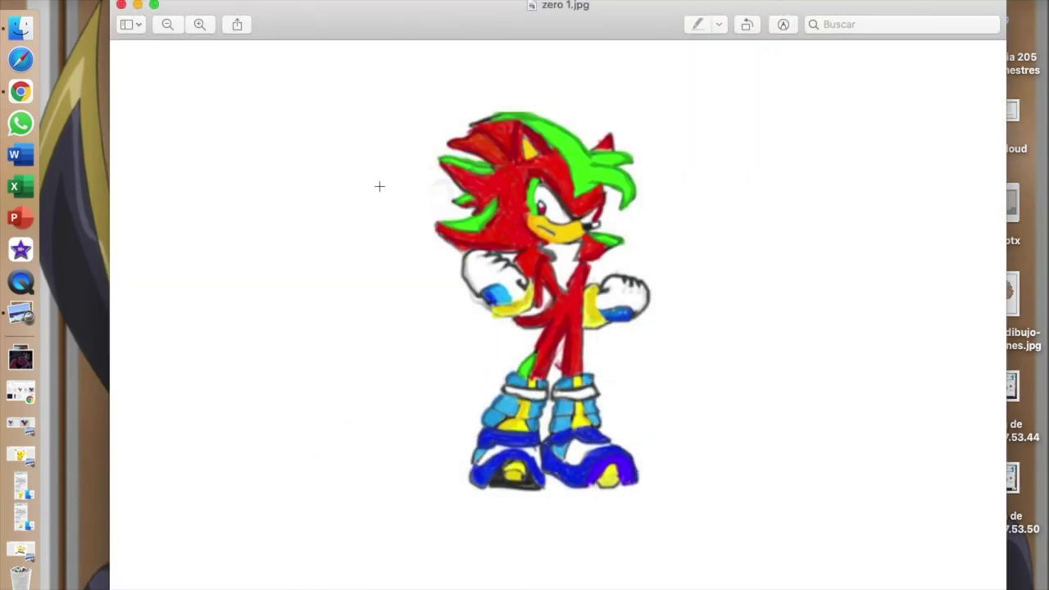
{"action": "left_click", "coordinate": [137, 5]}
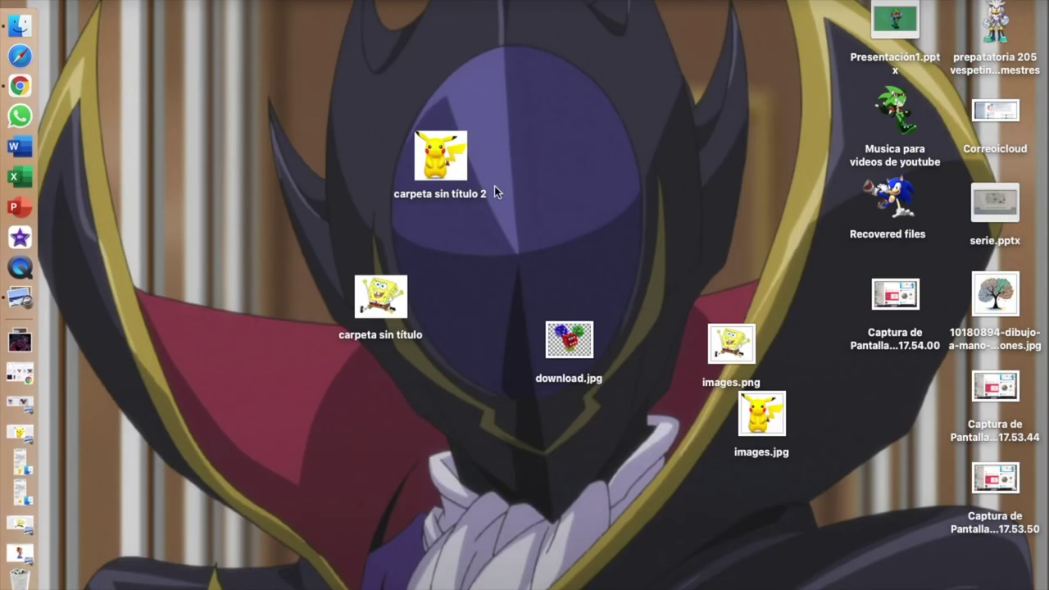
- Create another new folder on the desktop above download.jpg and open its information window
{"action": "right_click", "coordinate": [600, 227]}
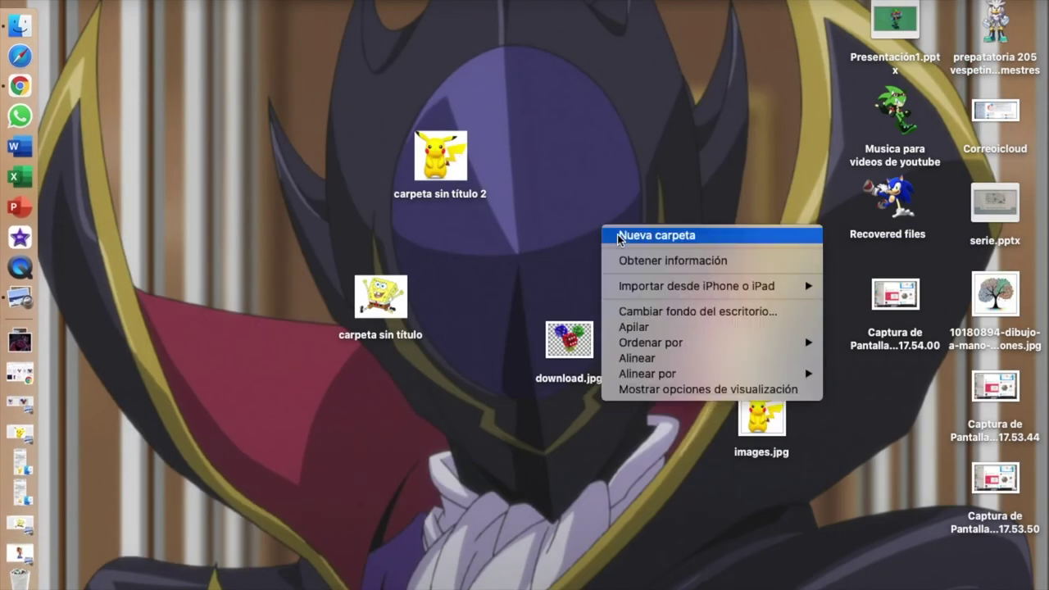
{"action": "left_click", "coordinate": [619, 235]}
{"action": "right_click", "coordinate": [604, 194]}
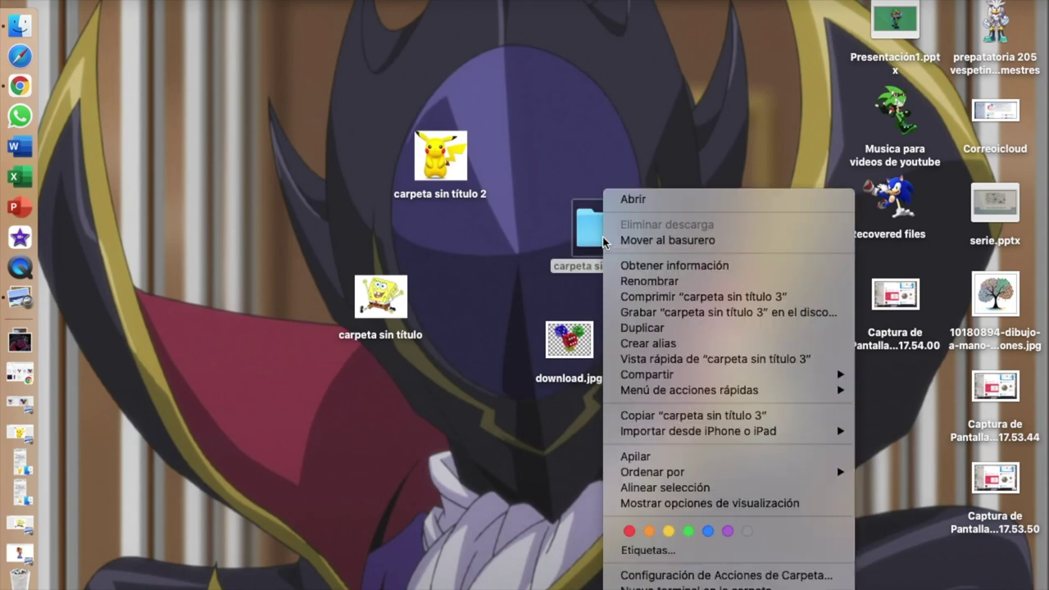
{"action": "left_click", "coordinate": [625, 264]}
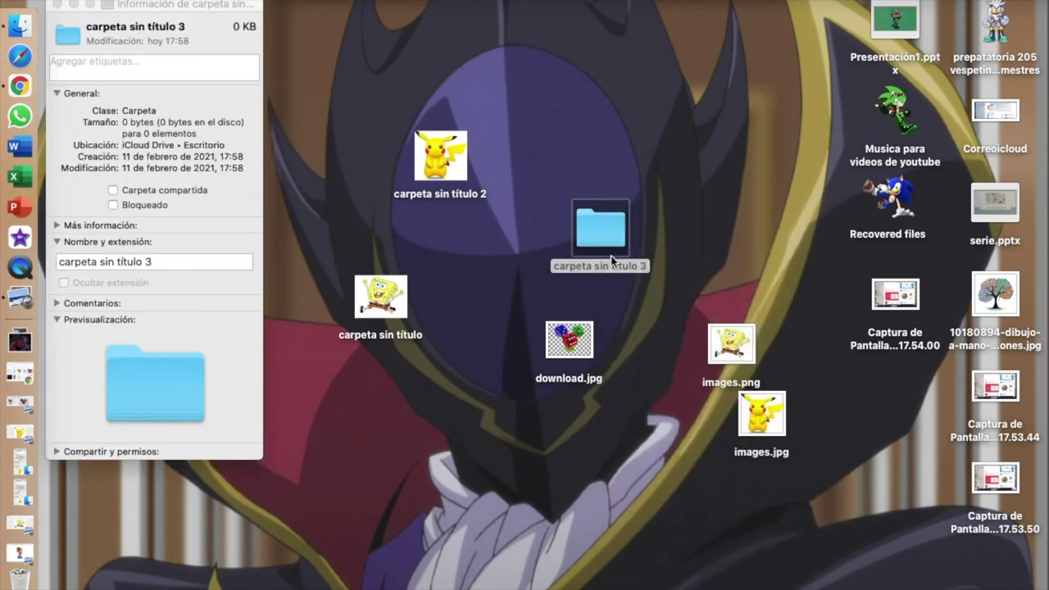
- Paste the zero 1.jpg picture as the icon of "carpeta sin título 3", minimize its information window, and move the folder beside Presentación1.pptx
{"action": "left_click", "coordinate": [73, 33]}
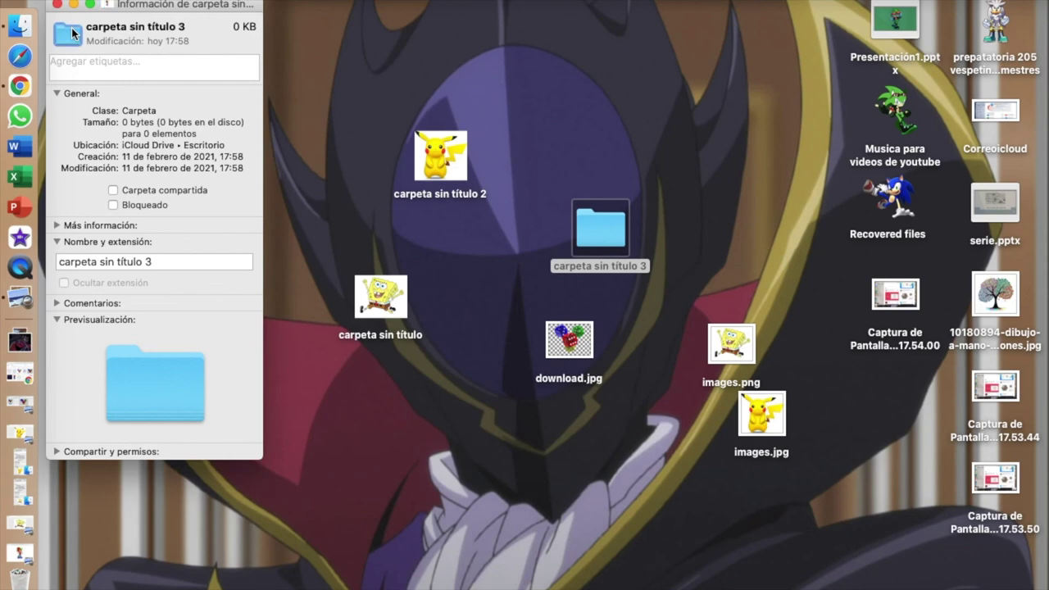
{"action": "key", "text": "super+v"}
{"action": "left_click", "coordinate": [73, 5]}
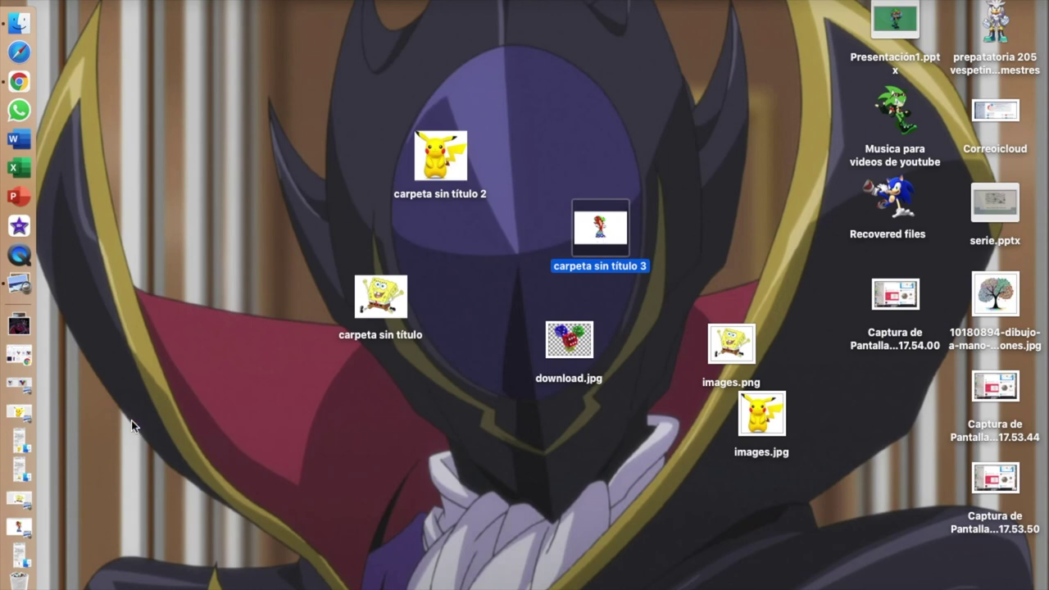
{"action": "left_click_drag", "start_coordinate": [592, 239], "coordinate": [776, 65]}
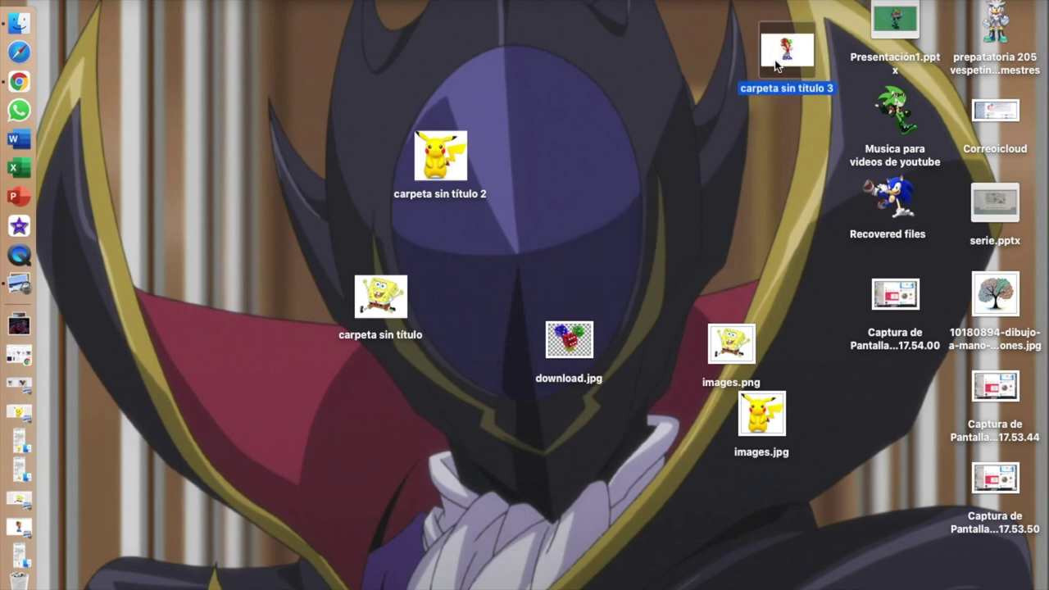